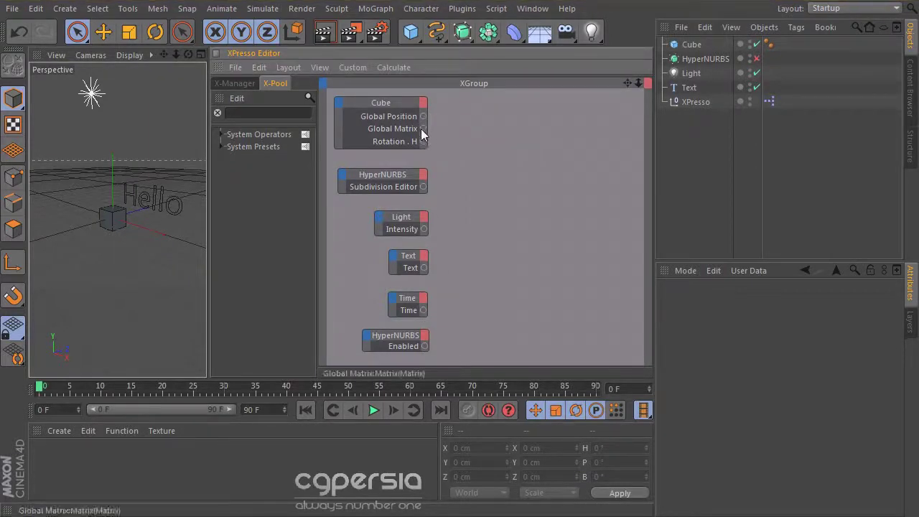
Search the operator library for 'result' and add a Result node to the XGroup.
left_click(230, 113)
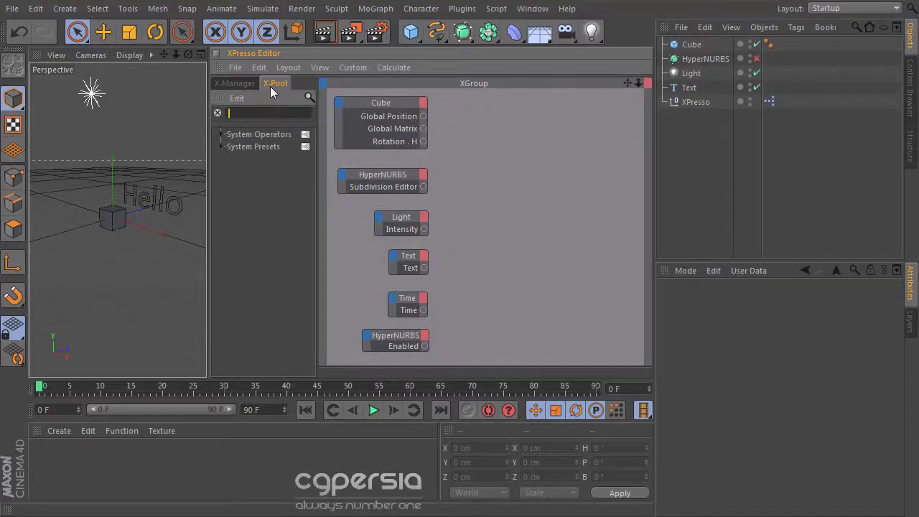
type("result")
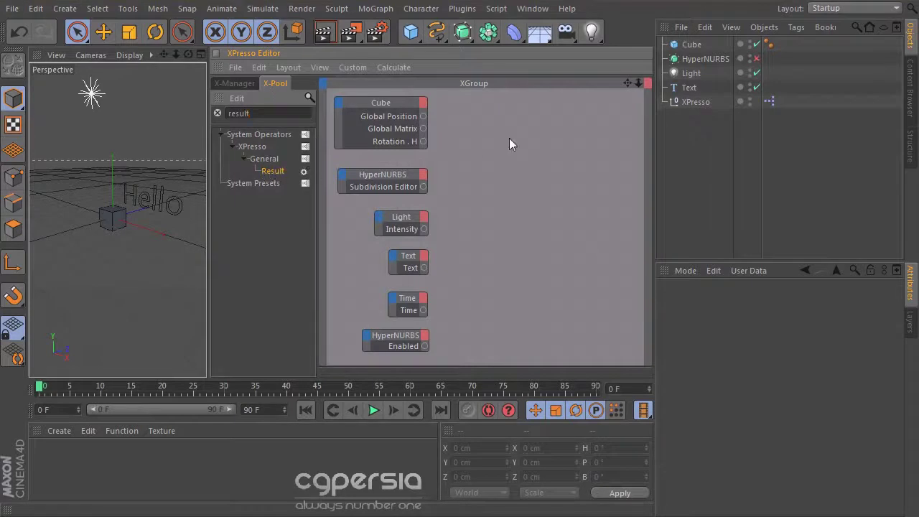
left_click_drag(502, 141, 504, 121)
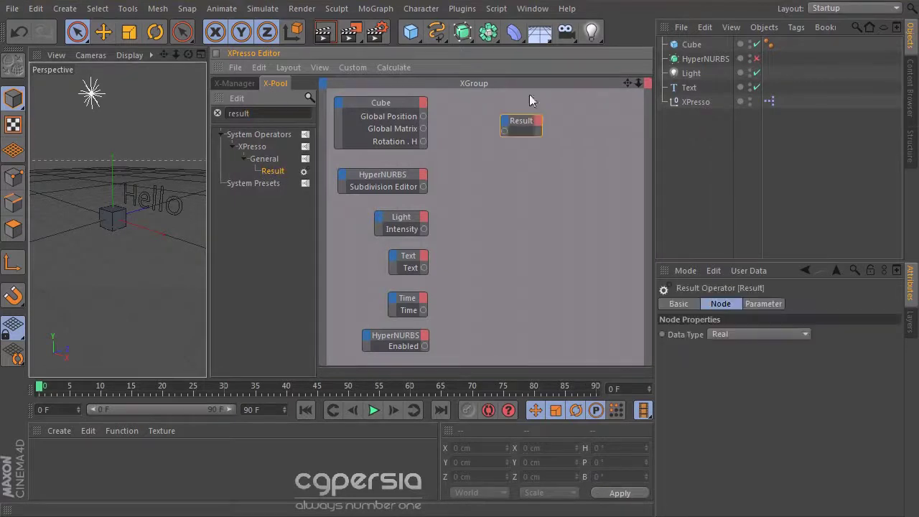
Clear the search, collapse the operator tree, and nudge the Result node upward.
left_click(217, 114)
left_click(221, 134)
left_click(232, 147)
left_click(245, 158)
left_click_drag(309, 185, 229, 142)
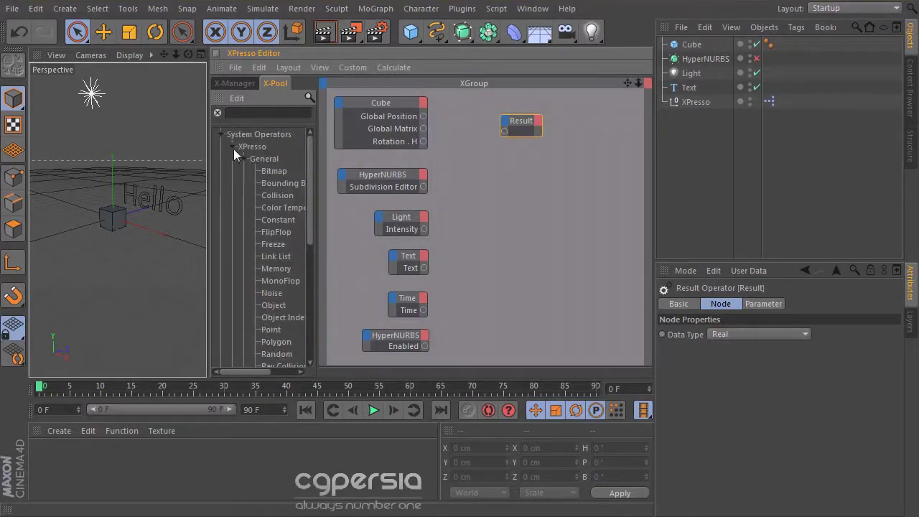
left_click(244, 159)
left_click(233, 146)
left_click(221, 134)
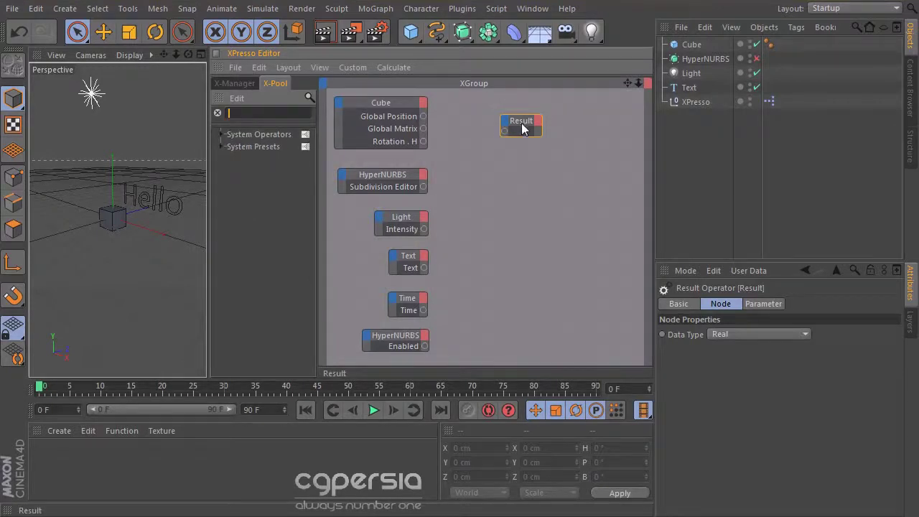
left_click_drag(522, 129, 519, 113)
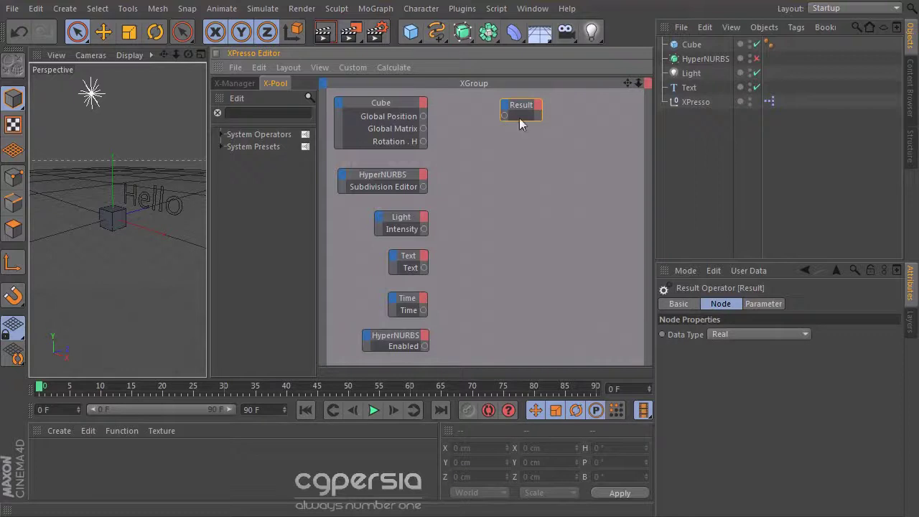
left_click_drag(520, 117, 519, 115)
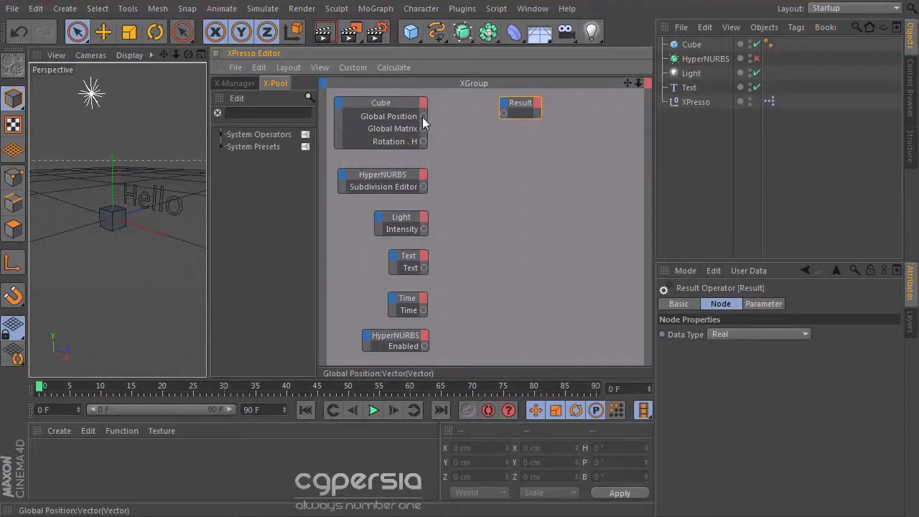
Set the Result data type to Vector and wire Cube's Global Position into it.
left_click(733, 334)
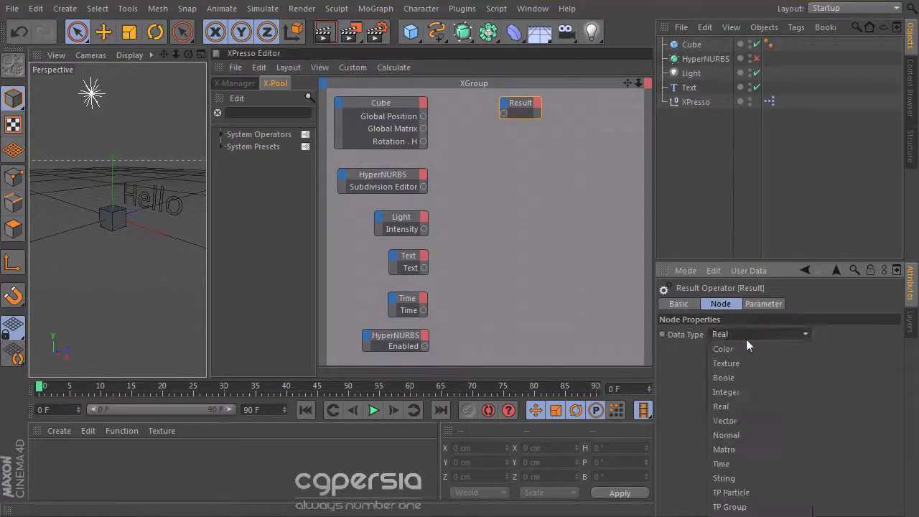
left_click(734, 421)
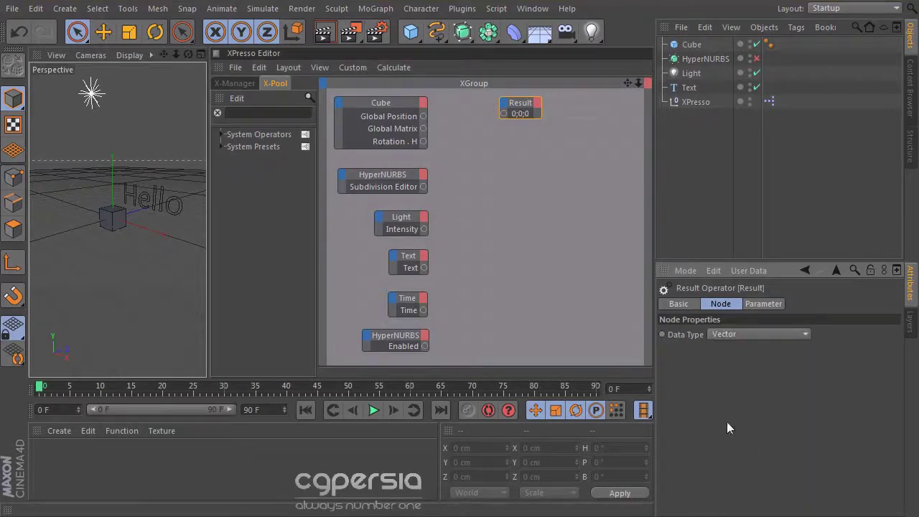
left_click_drag(423, 116, 494, 198)
left_click_drag(508, 119, 533, 113)
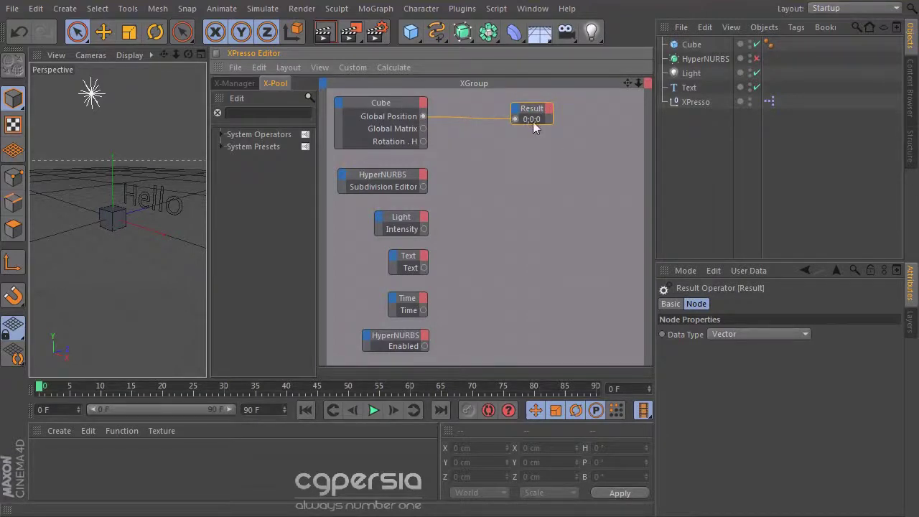
left_click_drag(532, 108, 536, 123)
Delete the Global Position wire and switch the Result data type to Matrix.
key("Delete")
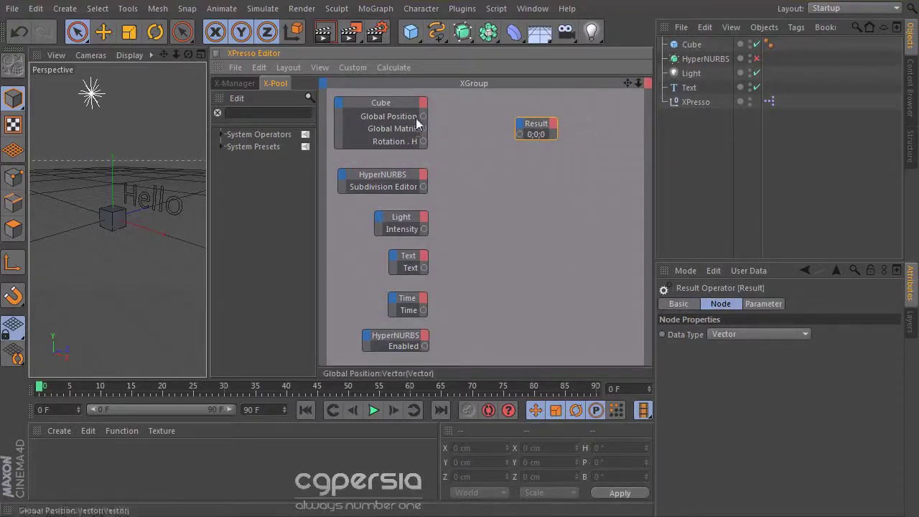
left_click(746, 334)
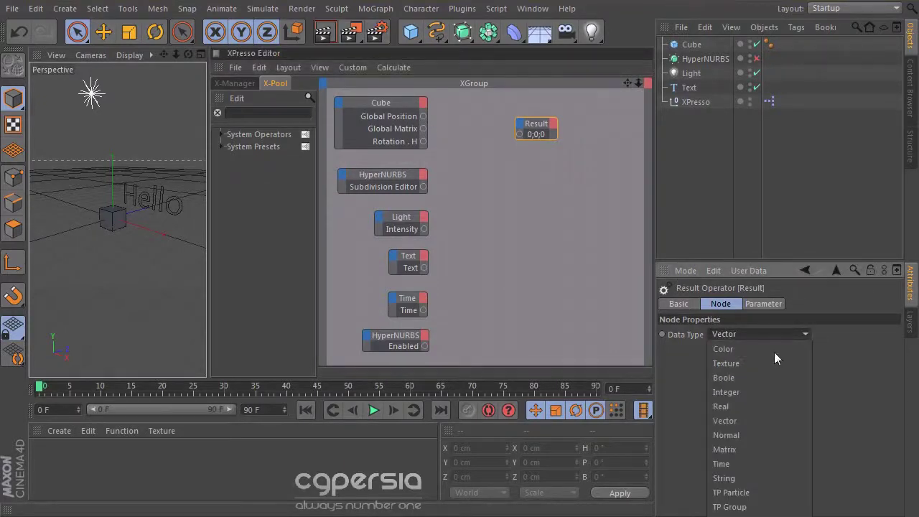
left_click(725, 449)
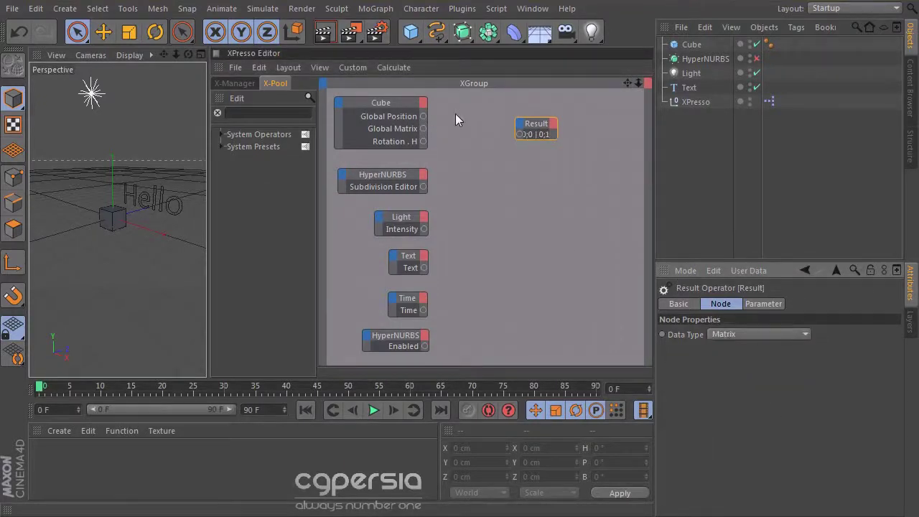
left_click(538, 125)
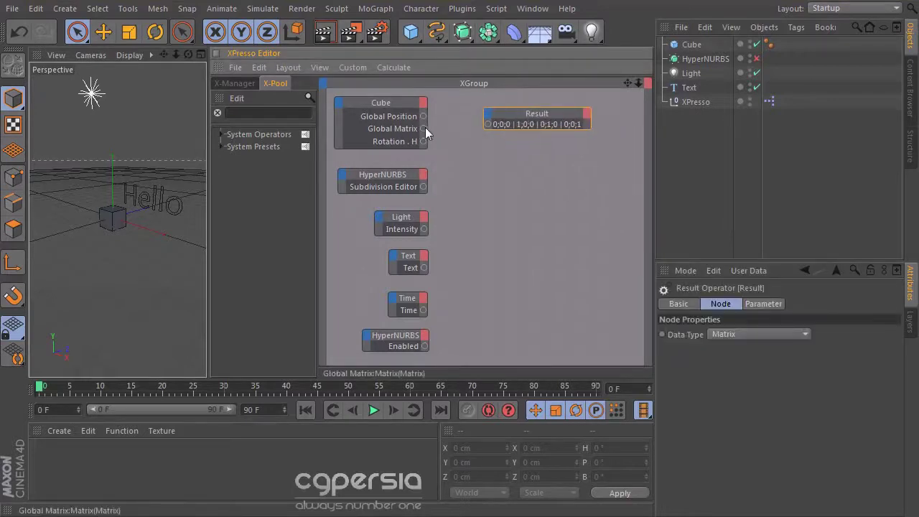
Wire Cube's Global Matrix into Result, then delete that connection again.
left_click_drag(422, 127, 491, 127)
left_click_drag(549, 112, 566, 117)
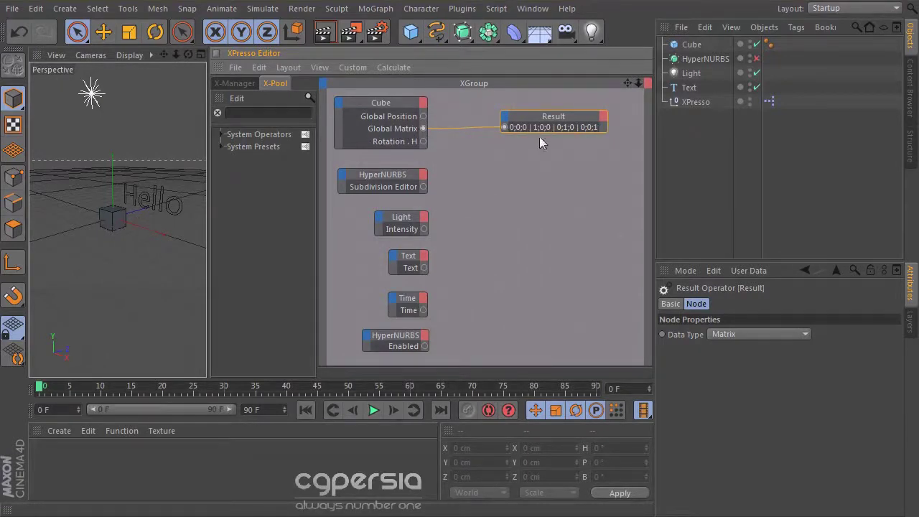
left_click_drag(538, 129, 533, 123)
left_click(447, 132)
key("Delete")
Reposition the Result node and set its data type to Real.
left_click_drag(553, 125, 554, 111)
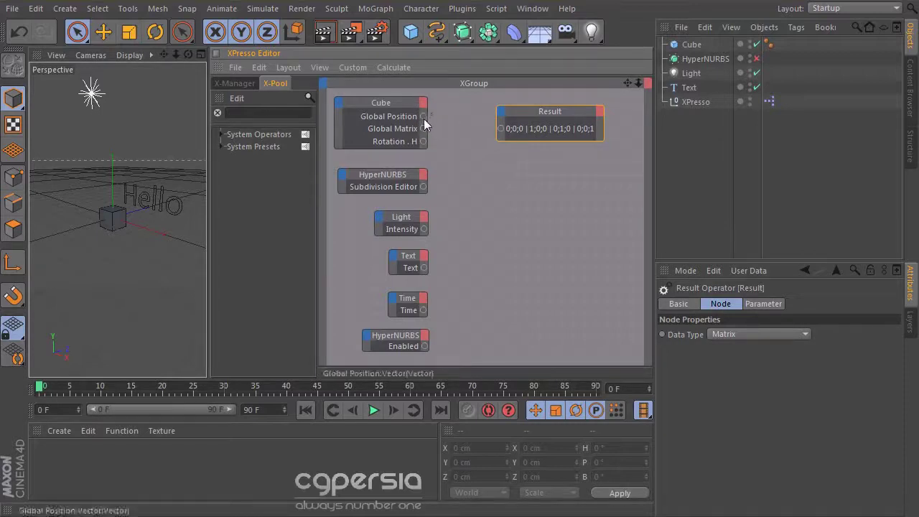
double_click(545, 111)
left_click_drag(549, 112, 548, 126)
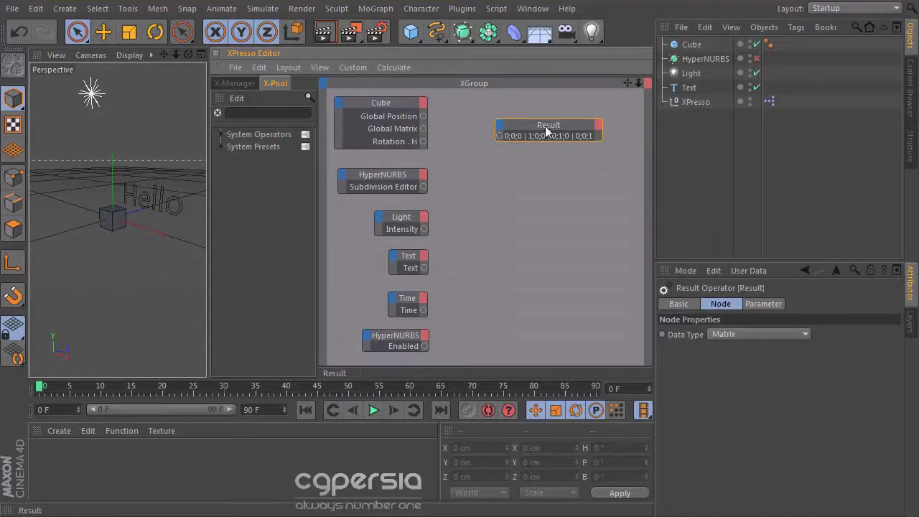
left_click(753, 334)
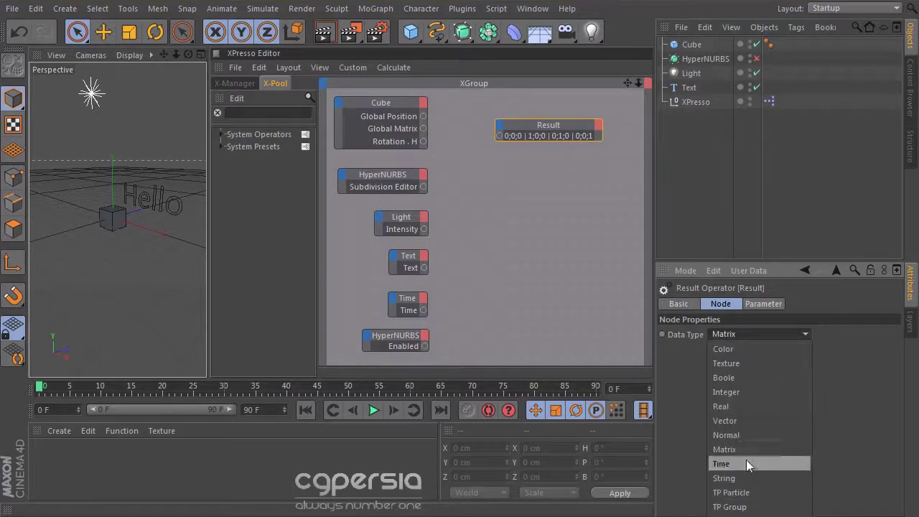
left_click(730, 406)
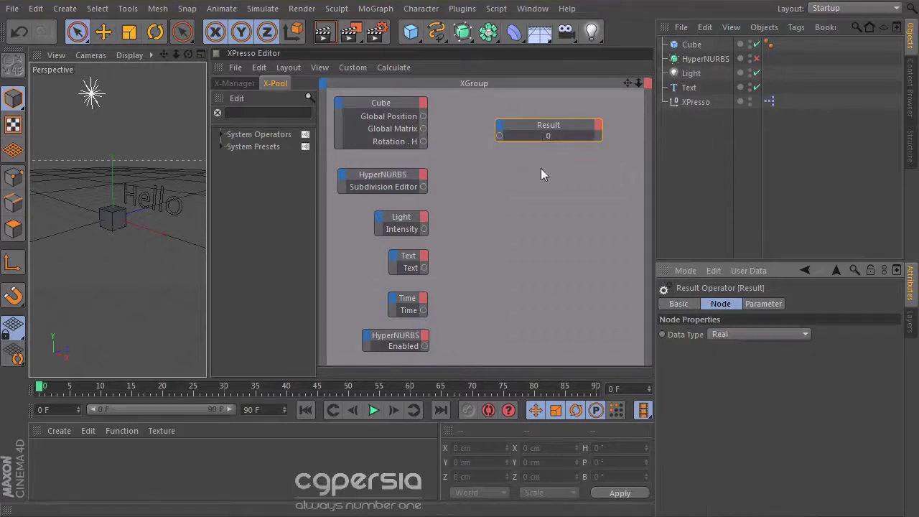
Connect the Result input to Cube's Rotation . H output.
left_click(423, 137)
left_click_drag(499, 136, 423, 141)
left_click_drag(532, 129, 490, 141)
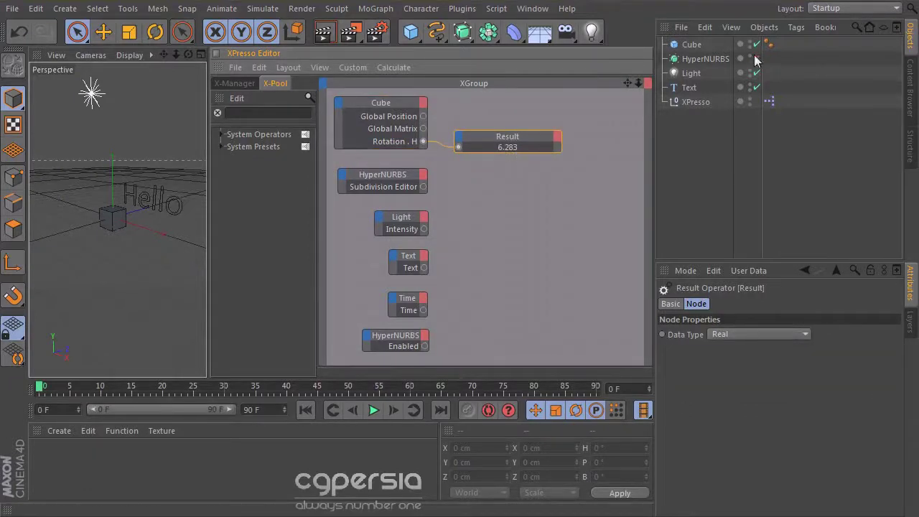
Select the cube, try rotating it with R, then undo the rotation.
left_click(691, 45)
key("r")
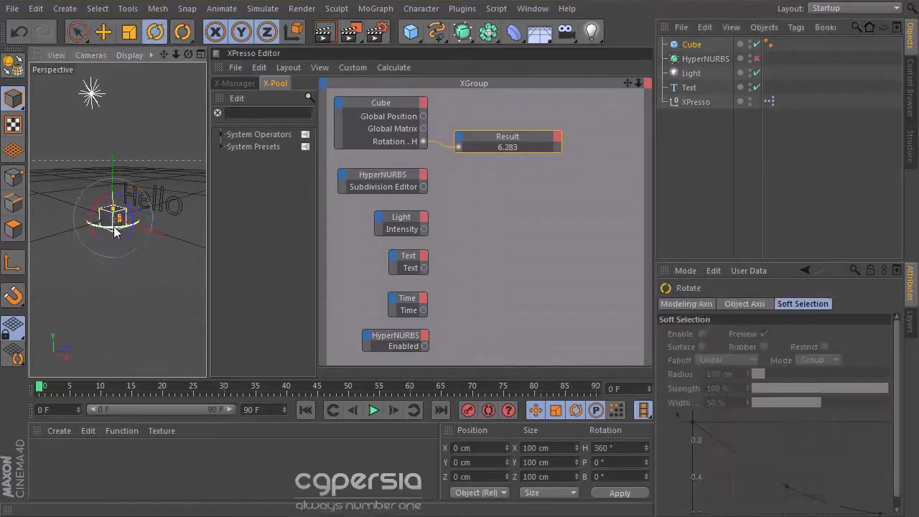
mouse_move(117, 229)
left_mouse_down()
mouse_move(129, 234)
mouse_move(133, 210)
mouse_move(131, 228)
mouse_move(108, 219)
mouse_move(133, 226)
mouse_move(118, 229)
left_mouse_up()
key("ctrl+z")
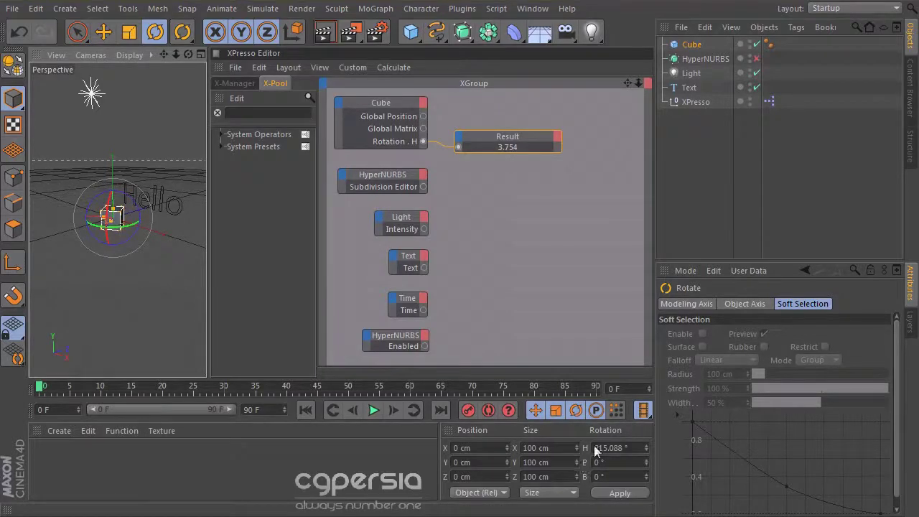
Enter 180 as the cube's heading rotation and shift the Result node right.
double_click(617, 447)
type("180")
key("Return")
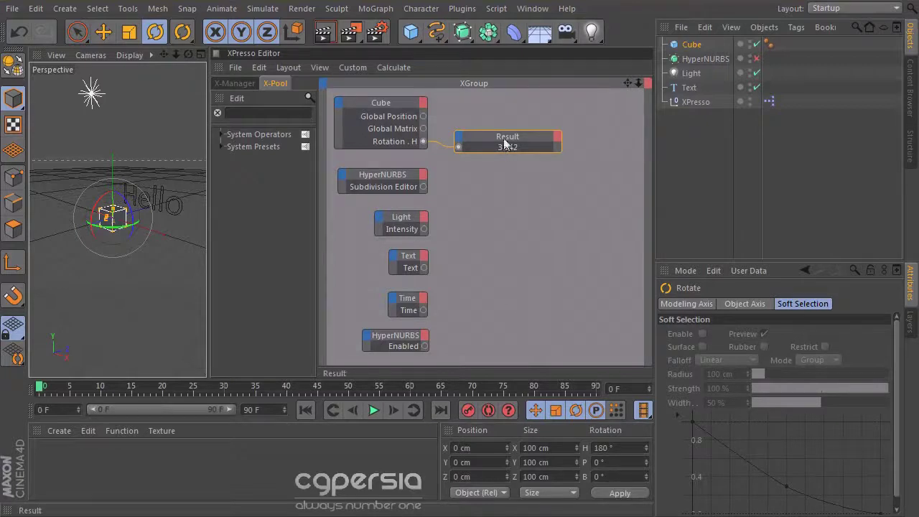
mouse_move(512, 143)
left_mouse_down()
mouse_move(534, 147)
mouse_move(518, 155)
left_mouse_up()
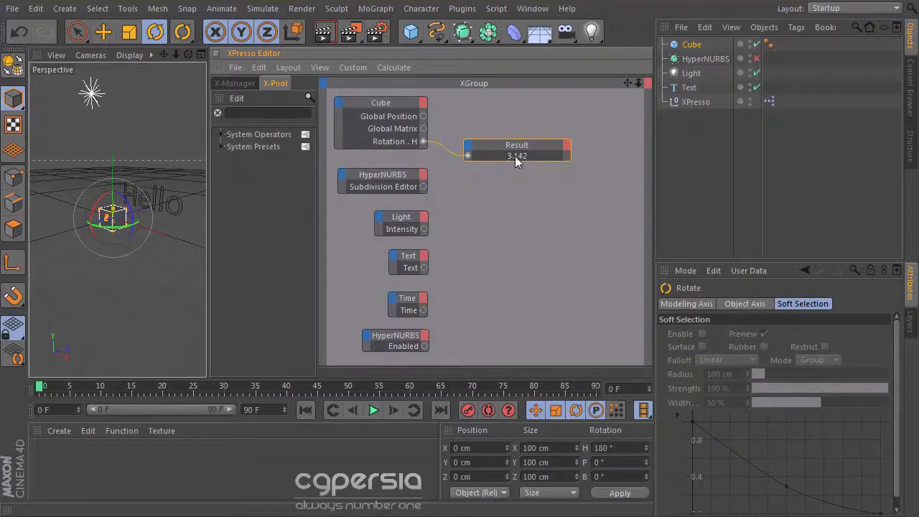
mouse_move(517, 147)
left_mouse_down()
mouse_move(526, 147)
mouse_move(529, 175)
mouse_move(549, 189)
mouse_move(531, 153)
left_mouse_up()
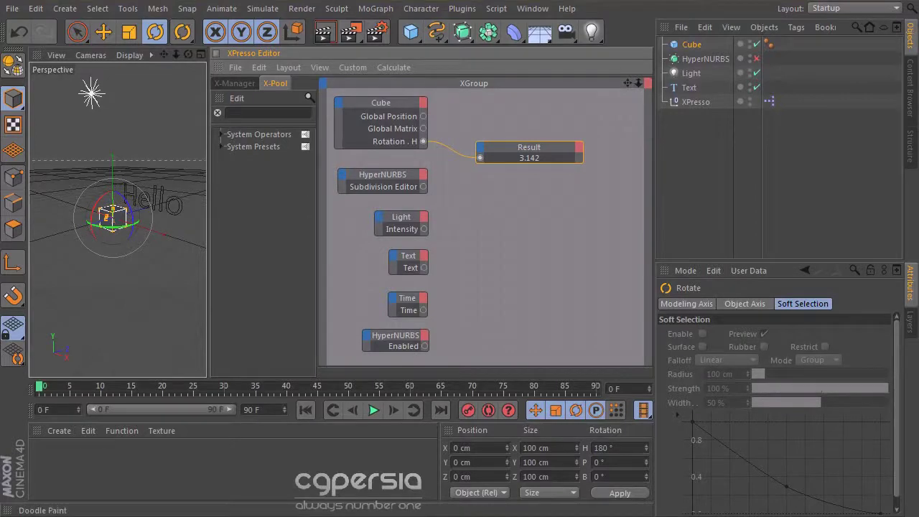
Doodle notes over the viewport and set the cube's heading rotation to 360°.
left_click(183, 31)
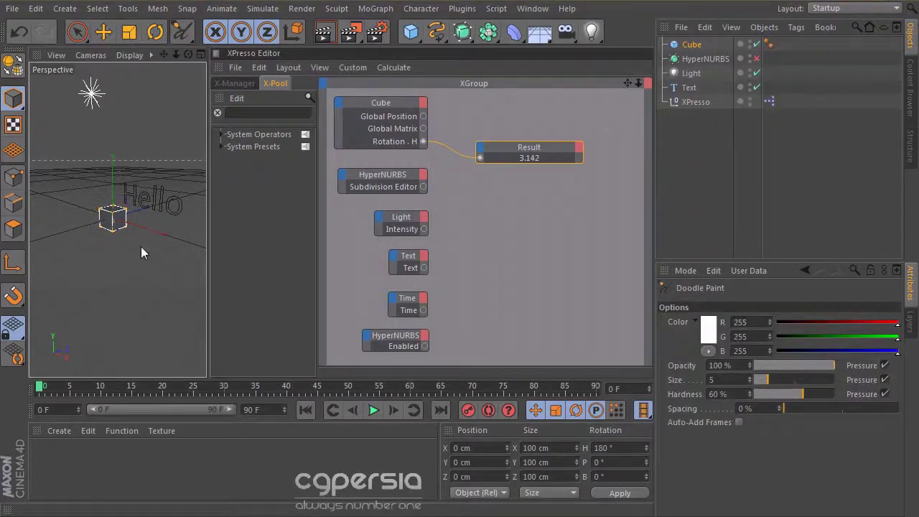
mouse_move(144, 248)
left_mouse_down()
mouse_move(148, 284)
mouse_move(177, 247)
left_mouse_up()
double_click(613, 448)
type("360")
key("Return")
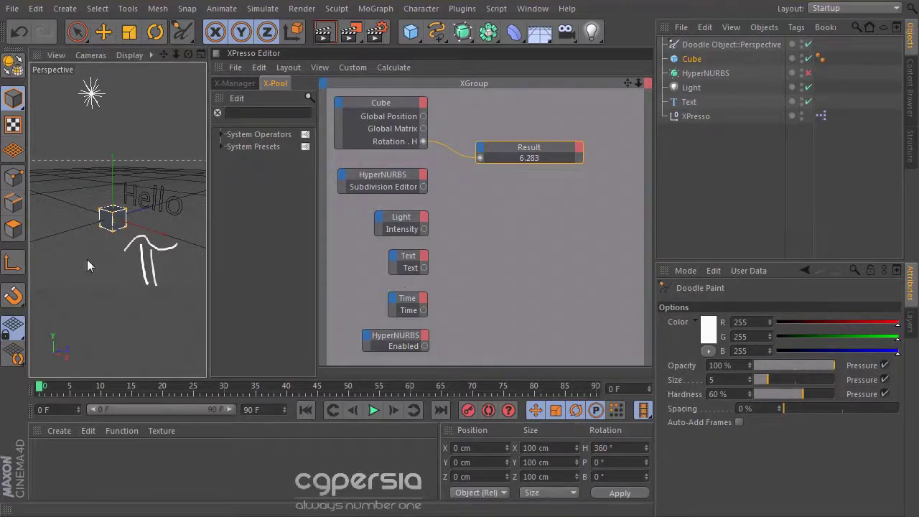
left_click_drag(58, 256, 79, 253)
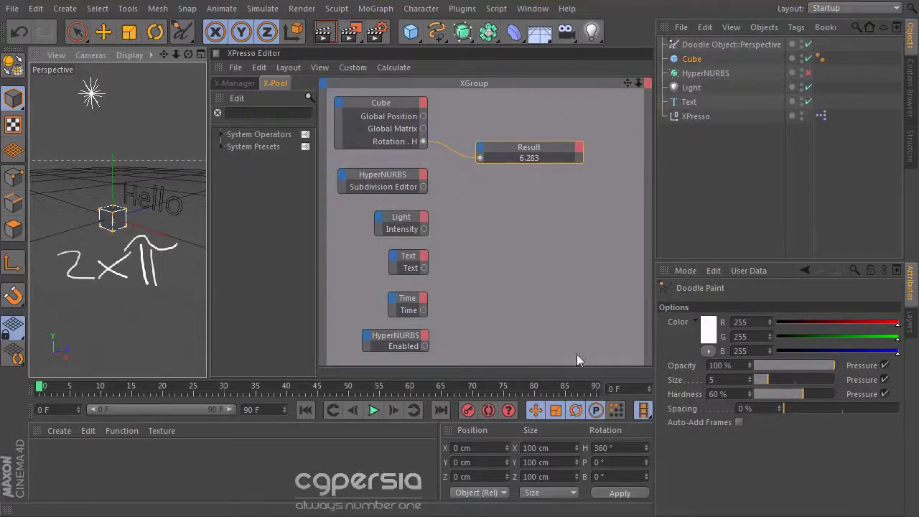
left_click(710, 44)
Delete the doodle and unplug the Result node from Cube's Rotation . H.
key("Delete")
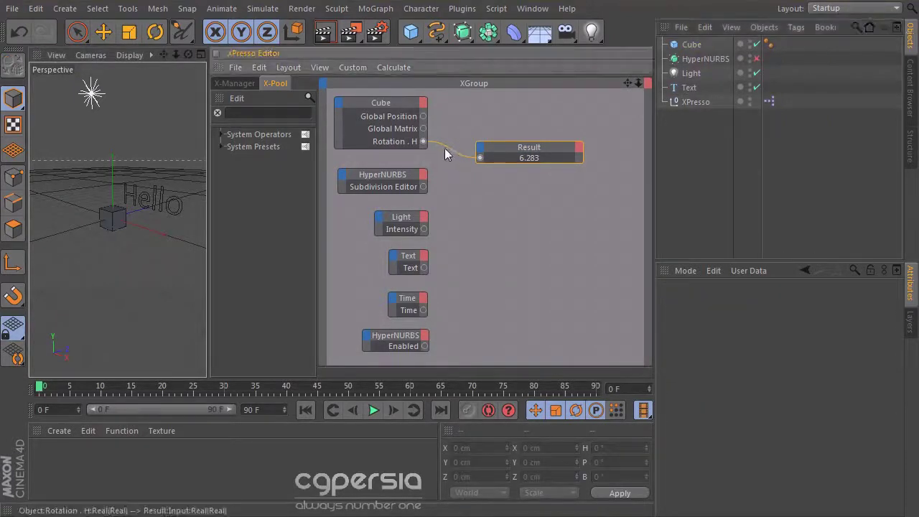
left_click_drag(520, 158, 554, 175)
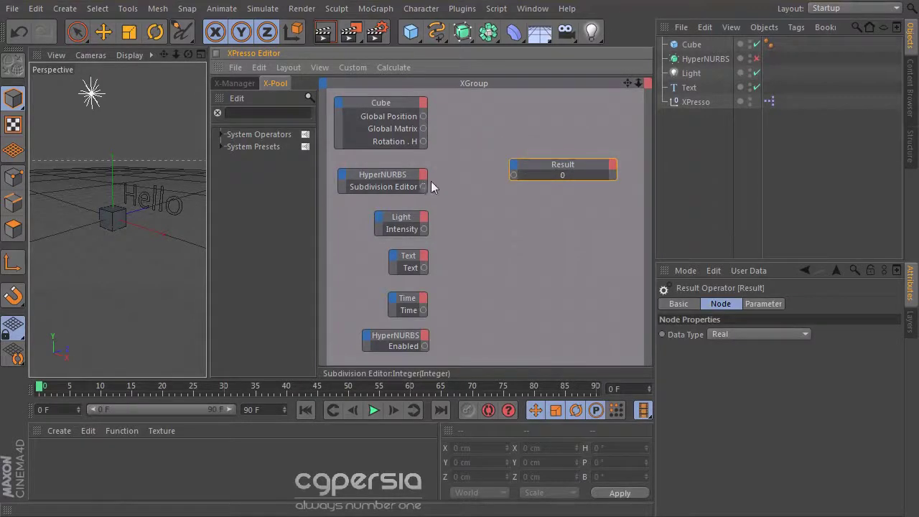
left_click_drag(572, 164, 543, 174)
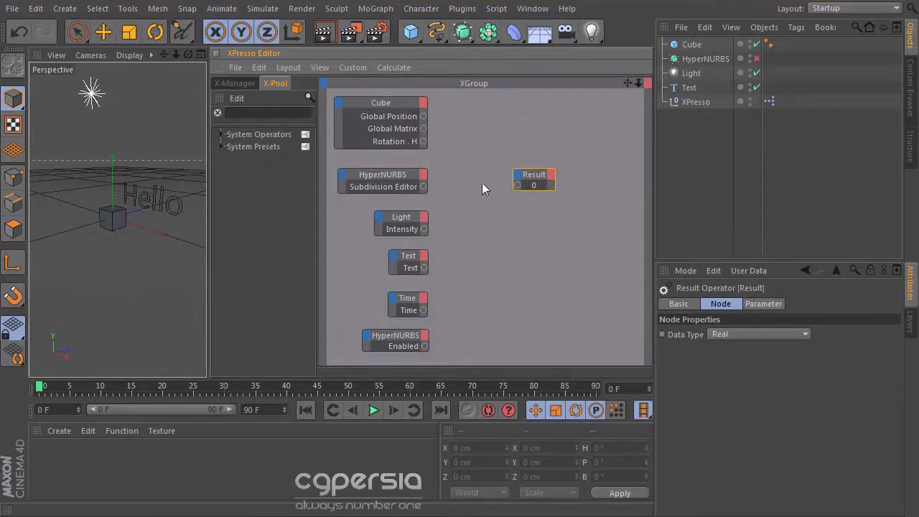
left_click_drag(536, 175, 529, 150)
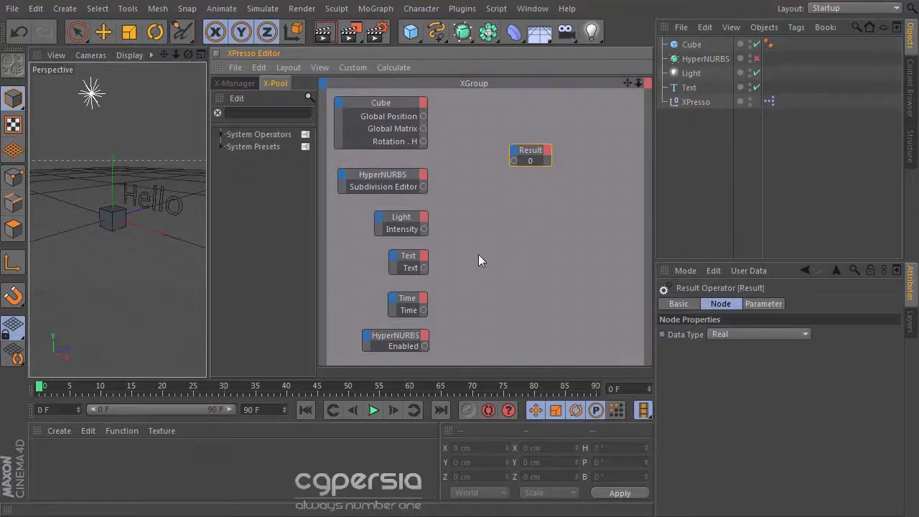
left_click_drag(530, 154, 488, 190)
Set the HyperNURBS Subdivision Editor value to 2.
left_click(380, 181)
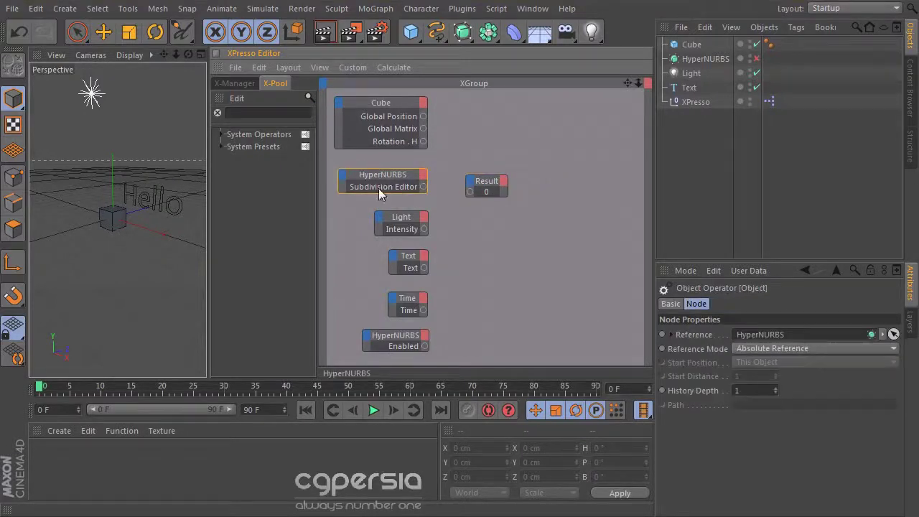
left_click(701, 59)
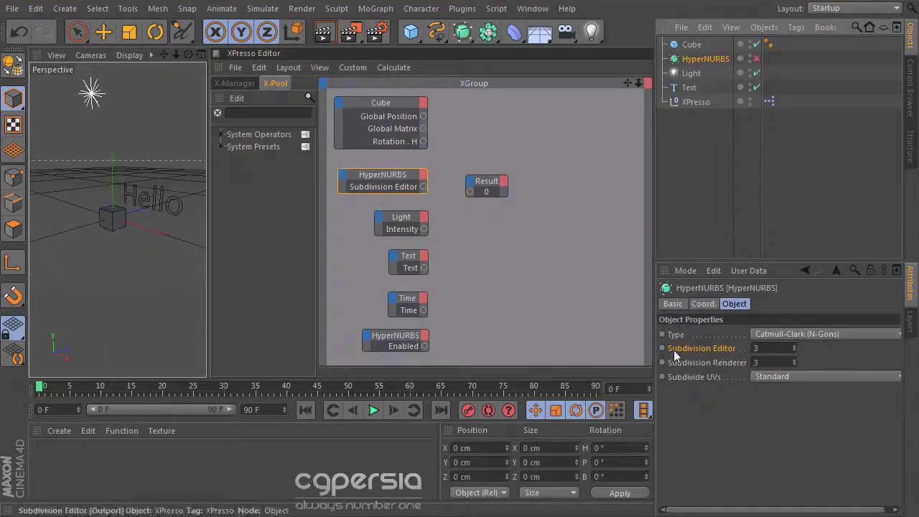
left_click(766, 348)
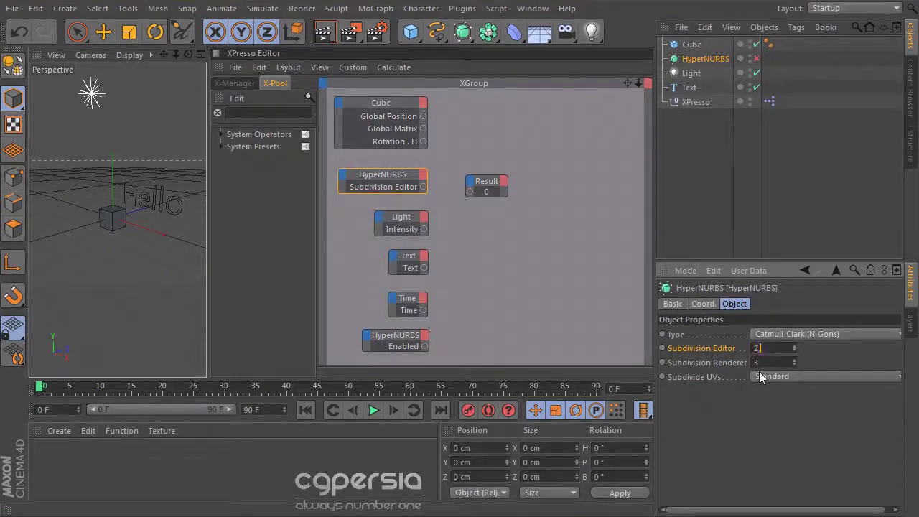
type("2,5")
Set the Result data type to Integer and wire Subdivision Editor into it.
left_click_drag(482, 188, 499, 176)
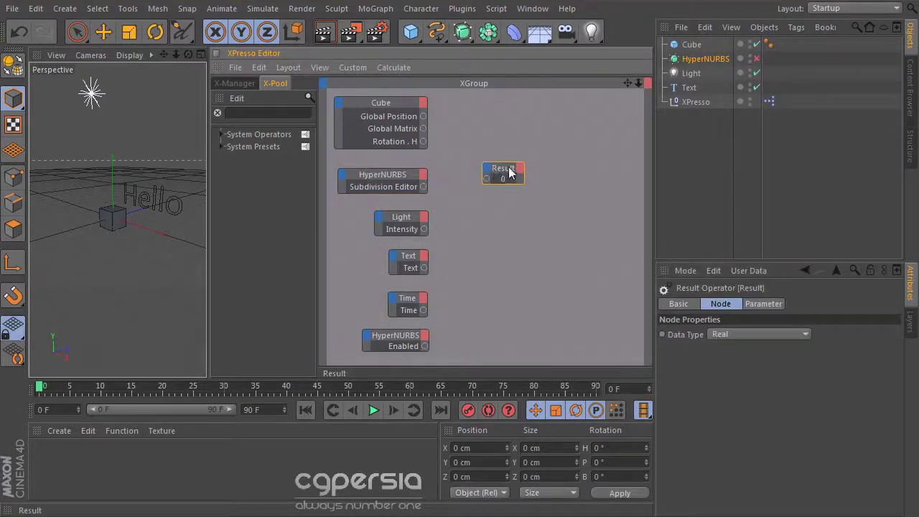
left_click(744, 334)
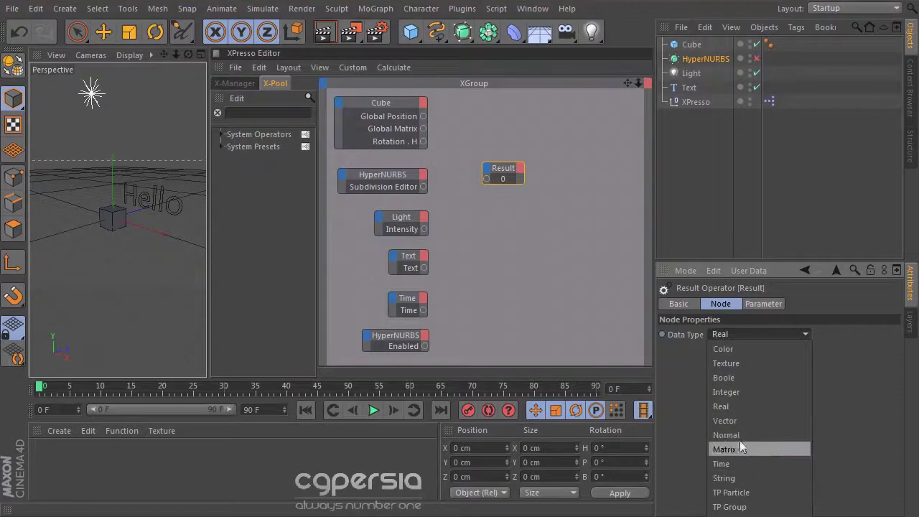
left_click(735, 391)
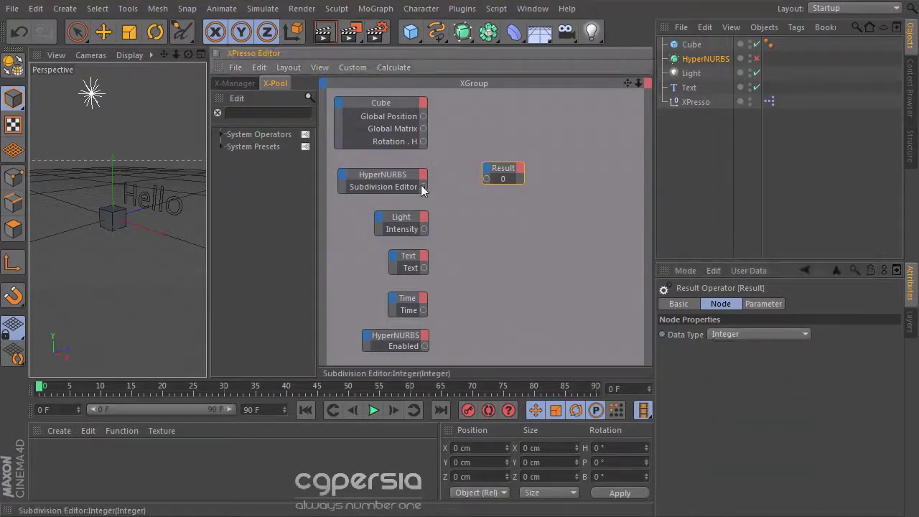
left_click_drag(482, 184, 487, 178)
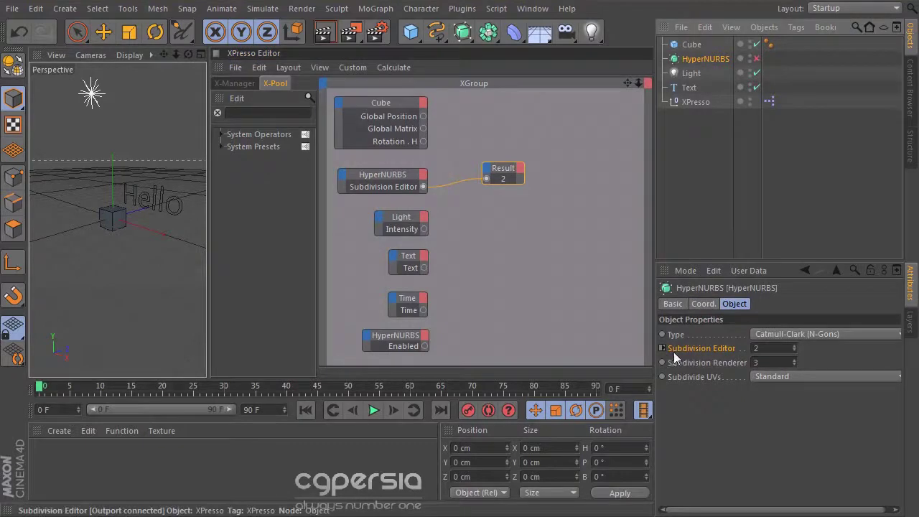
Change Subdivision Editor to 5, then unplug its wire from Result.
left_click(762, 348)
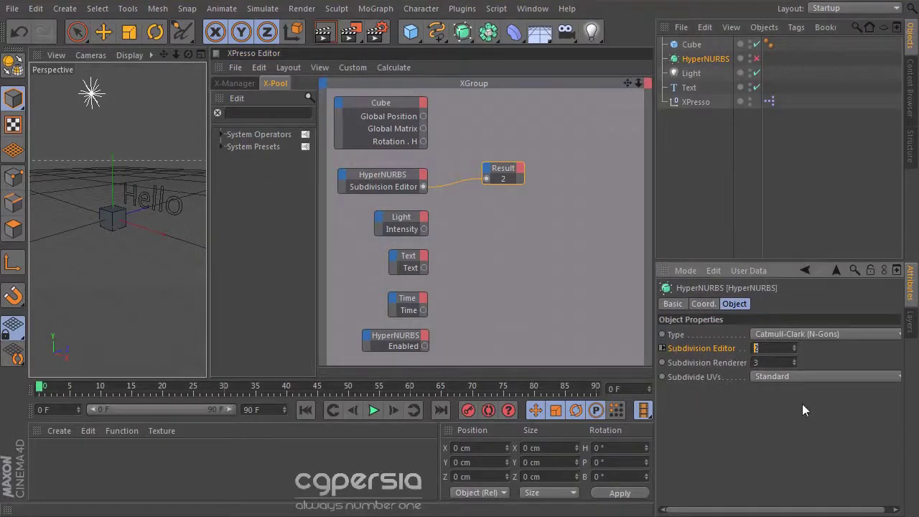
type("5")
key("Return")
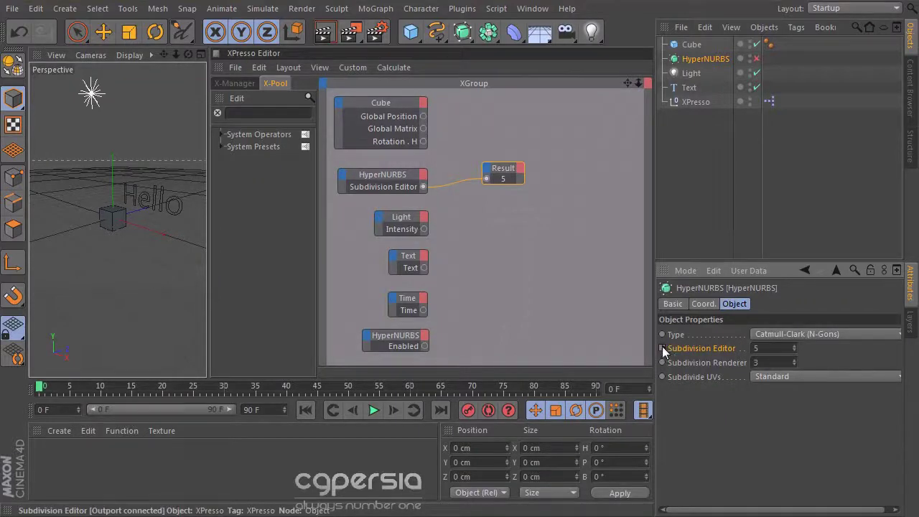
left_click_drag(512, 180, 535, 174)
left_click_drag(516, 182, 500, 218)
Select the Light and lower its Intensity to 67%.
left_click(536, 181)
left_click(392, 218)
left_click(420, 224)
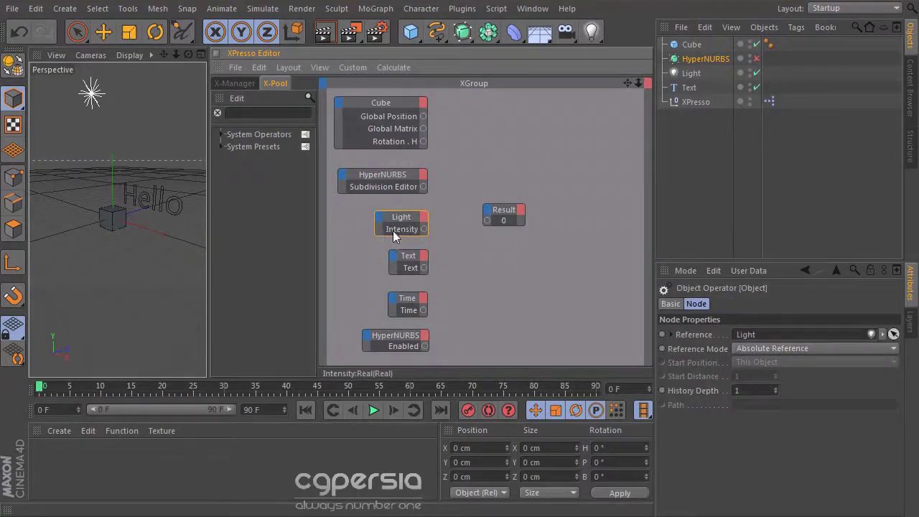
left_click(692, 73)
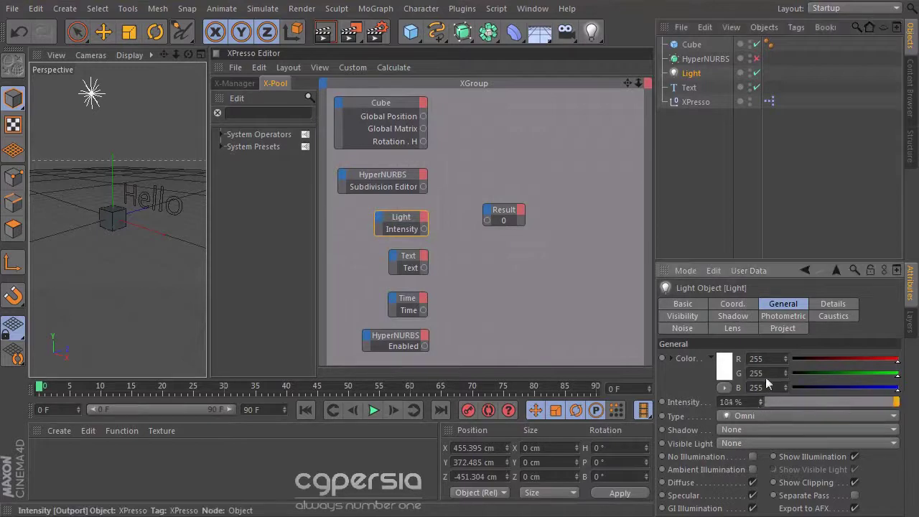
left_click_drag(818, 404, 804, 406)
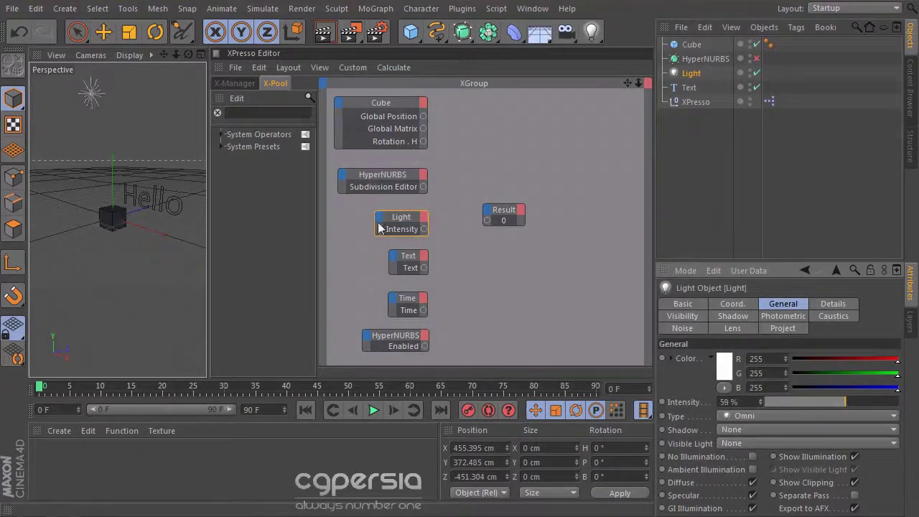
Move the Result node right and wire the Light's Intensity into it.
left_click(406, 220)
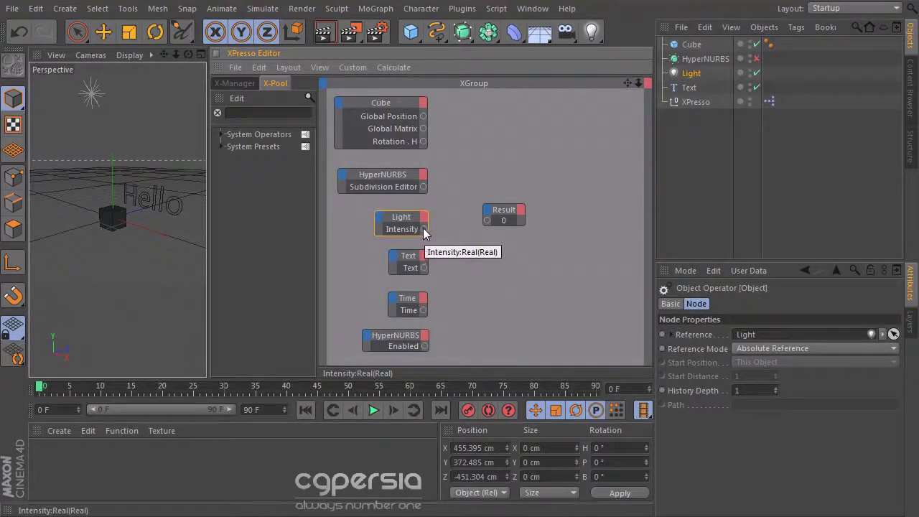
left_click_drag(501, 216, 575, 223)
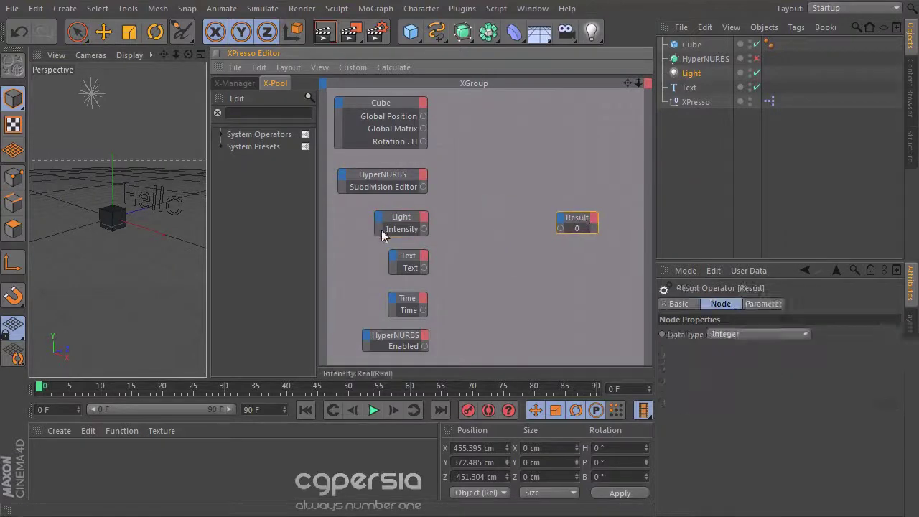
left_click(405, 224)
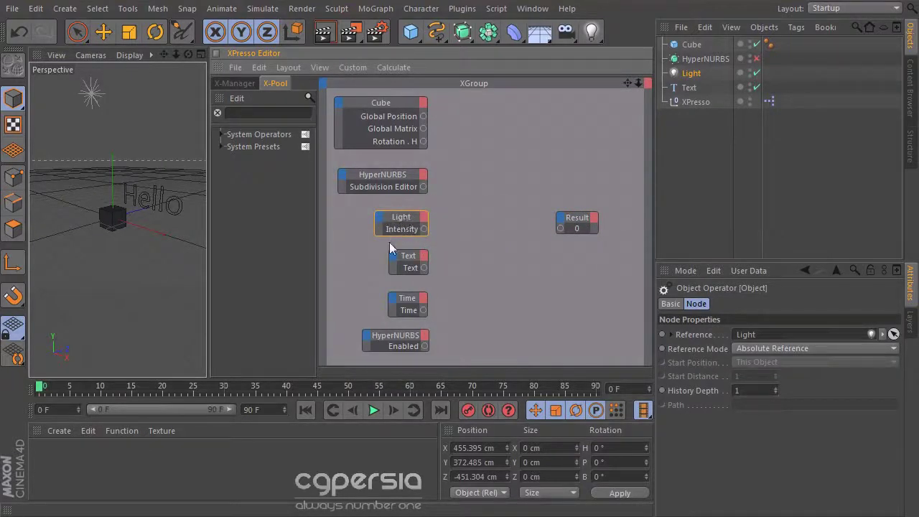
left_click(577, 217)
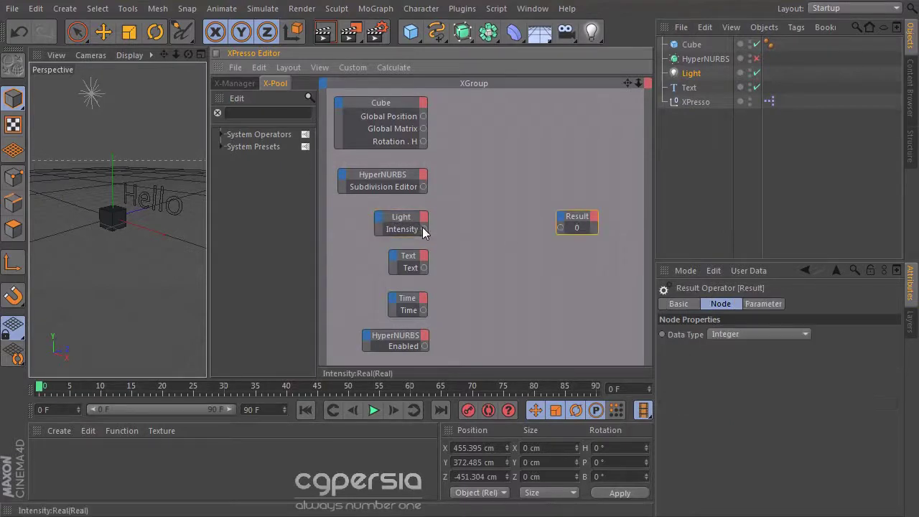
left_click_drag(424, 229, 491, 222)
left_click(693, 74)
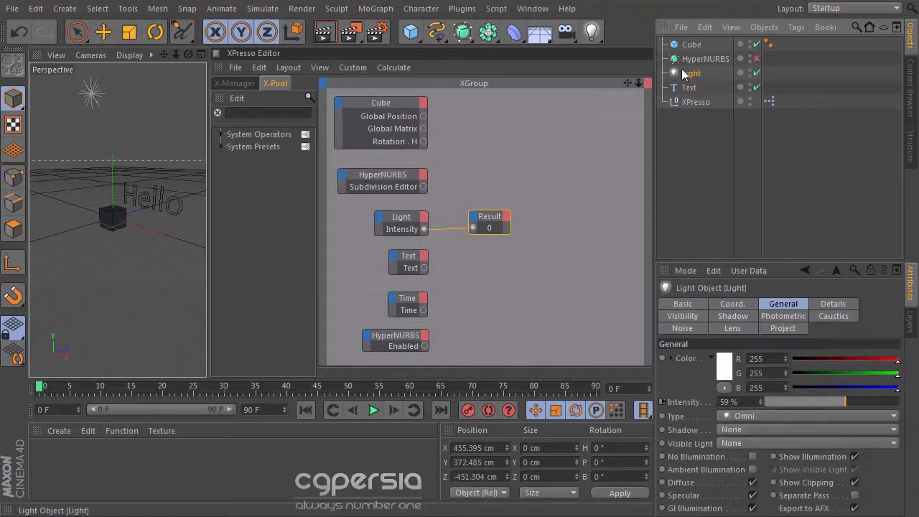
Switch the Result data type to Real and reposition the node.
left_click(493, 222)
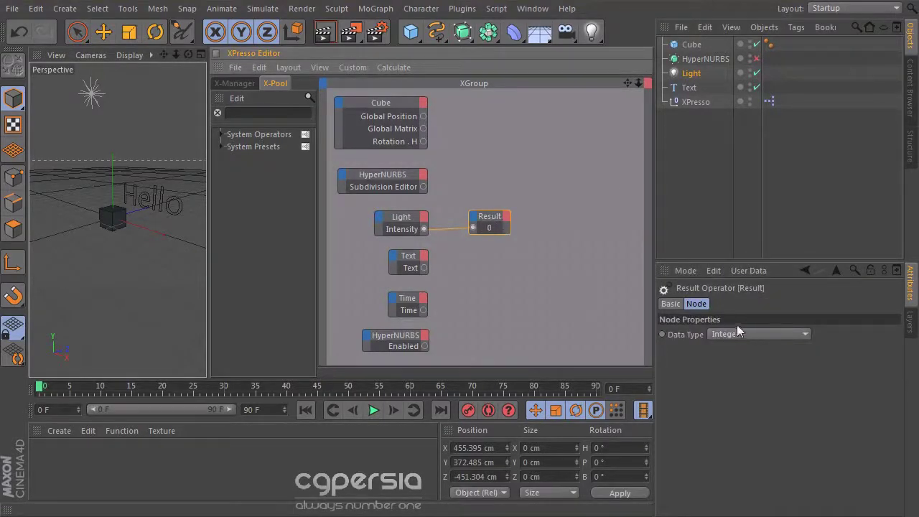
left_click(760, 335)
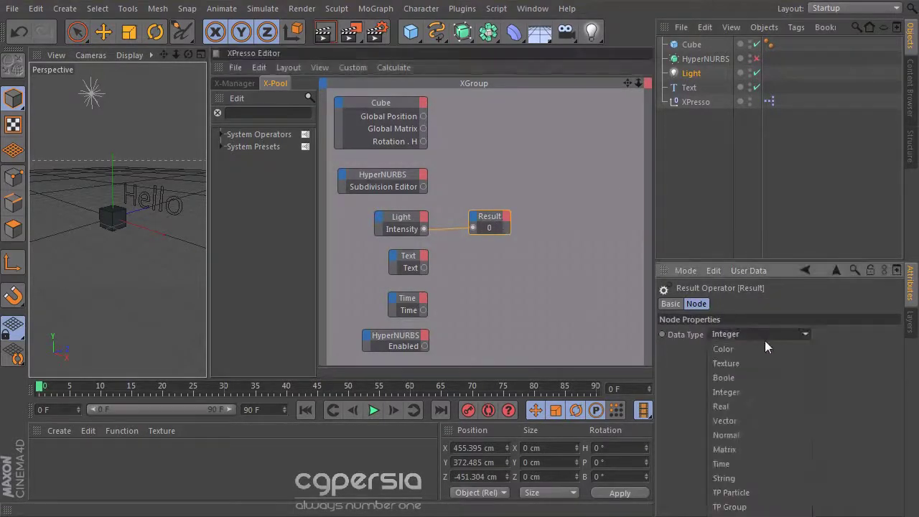
left_click(732, 405)
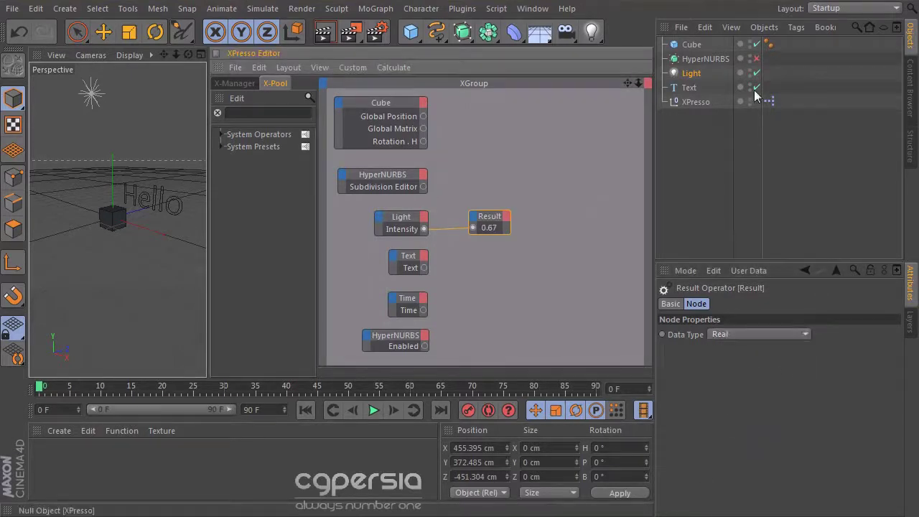
left_click(688, 74)
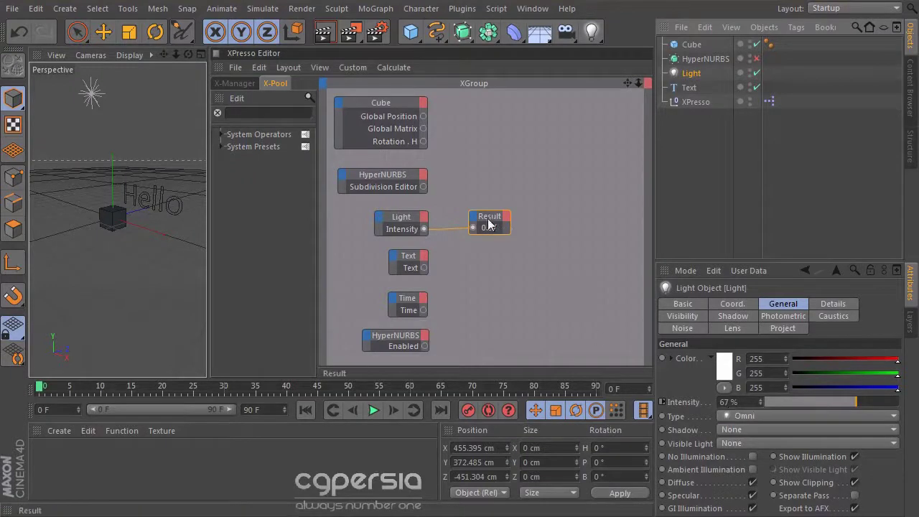
left_click_drag(497, 231, 530, 216)
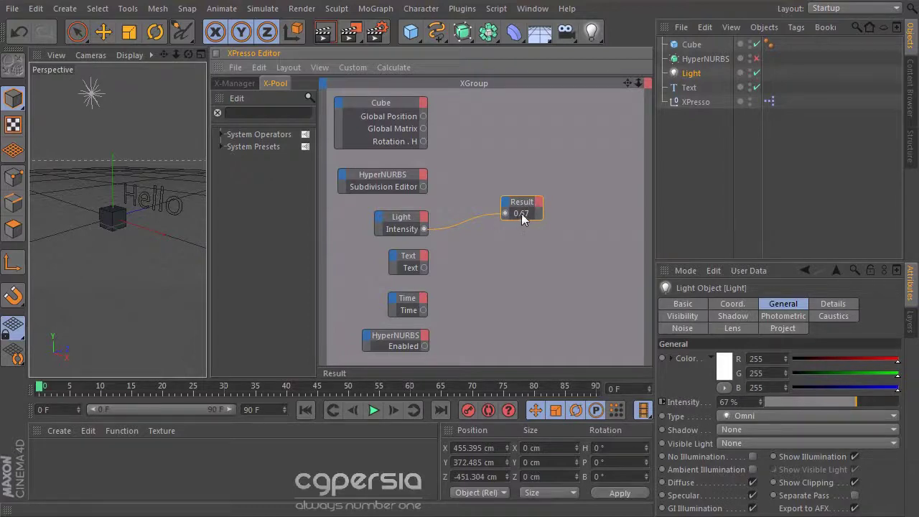
left_click_drag(518, 216, 507, 222)
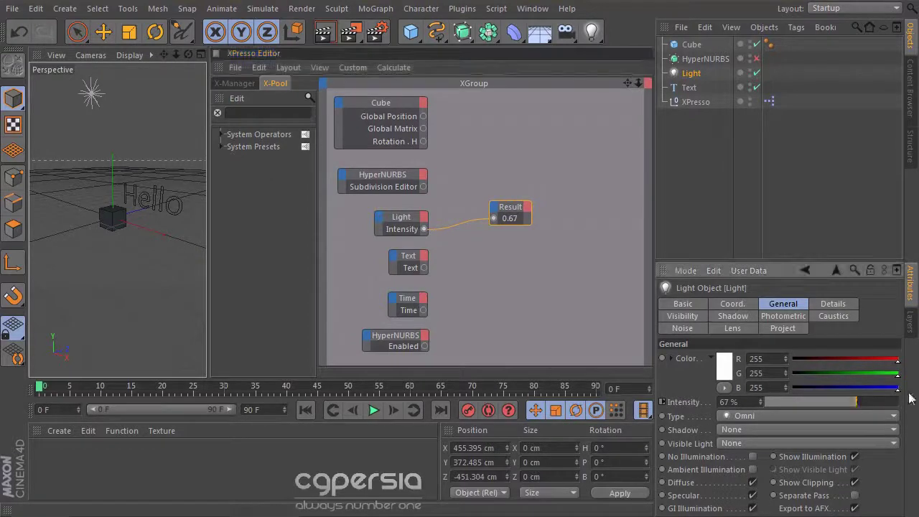
Sweep Light Intensity through 100%, 0% and 76%, then unplug the Intensity wire from Result.
left_click_drag(856, 401, 897, 401)
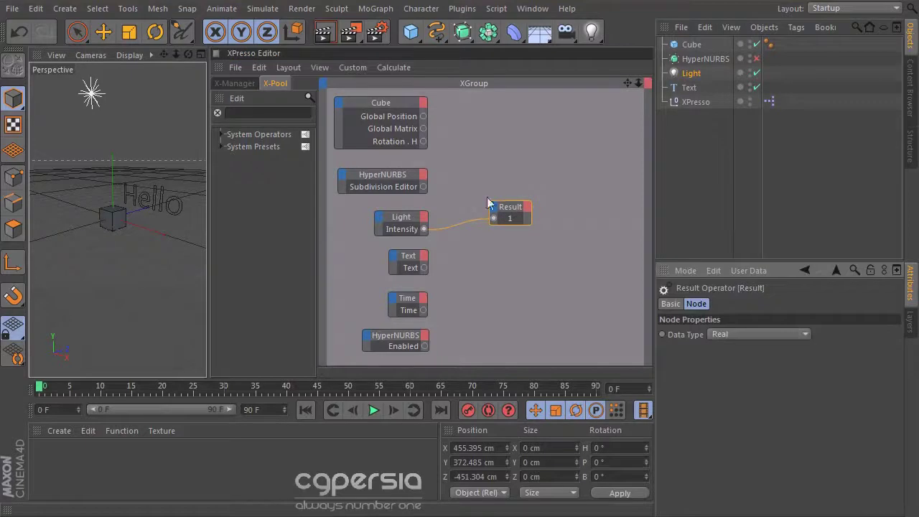
left_click(691, 74)
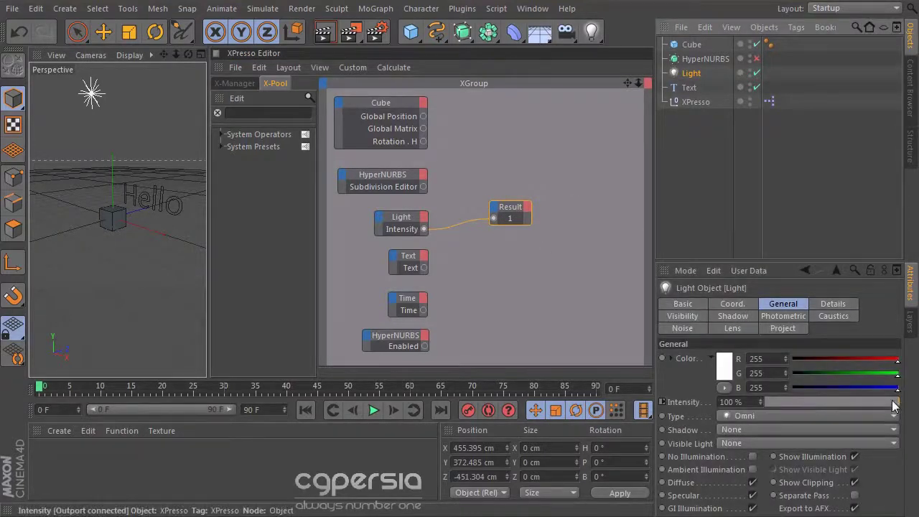
left_click_drag(845, 399, 713, 384)
left_click_drag(765, 401, 847, 401)
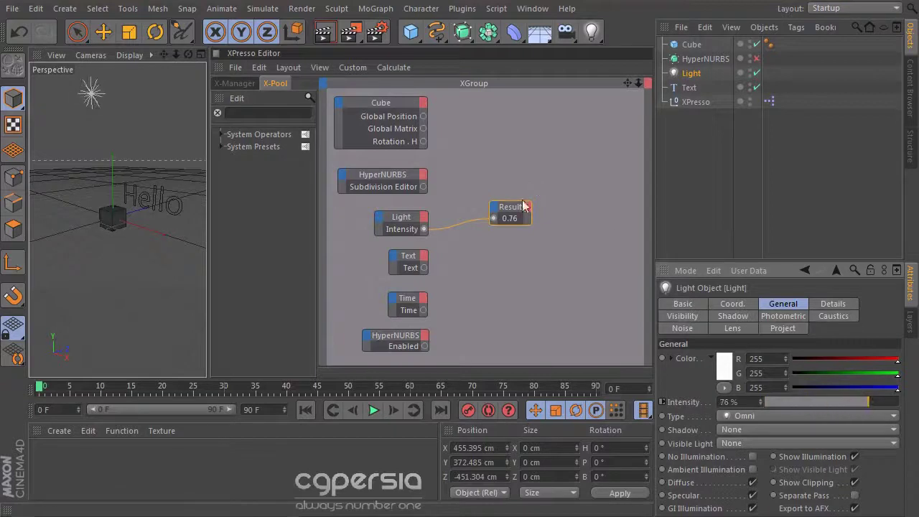
left_click_drag(510, 207, 531, 246)
left_click_drag(437, 230, 445, 245)
left_click(424, 265)
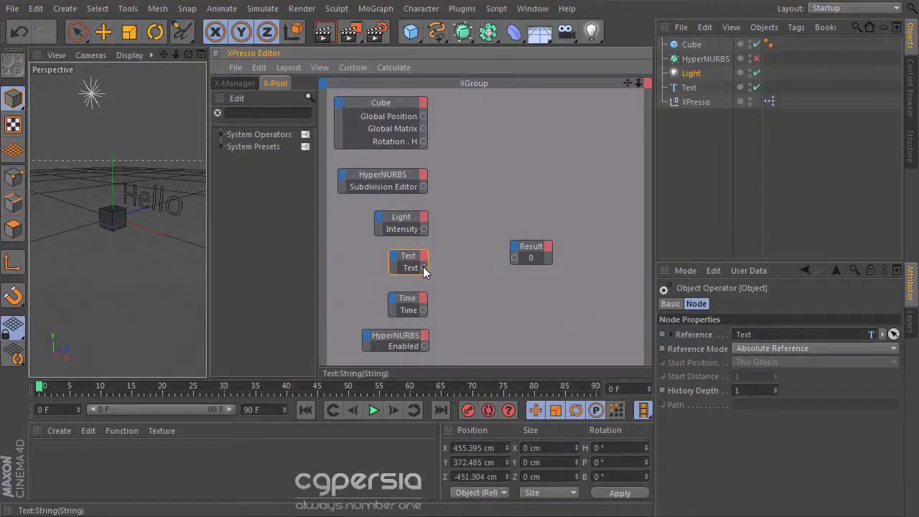
Set the Result node's data type to String and wire the Text object's output into it.
left_click(532, 248)
left_click_drag(534, 250, 520, 253)
left_click(689, 87)
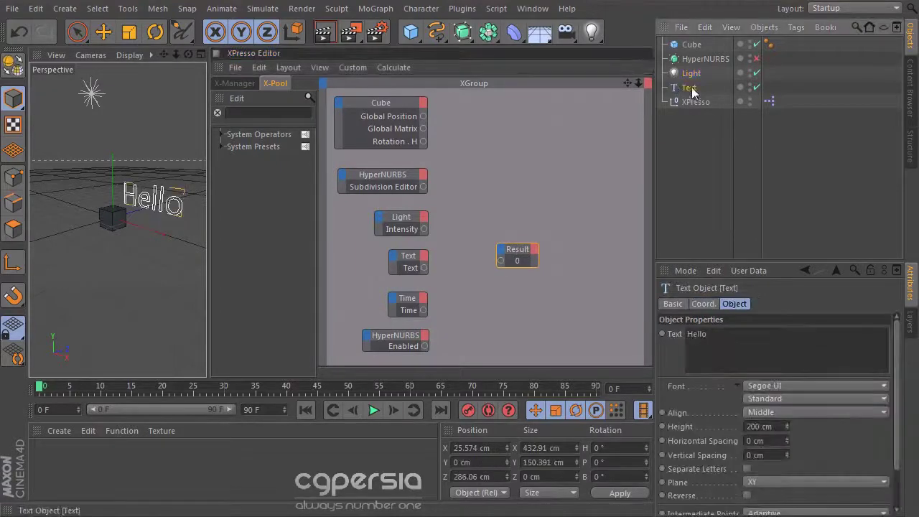
double_click(686, 336)
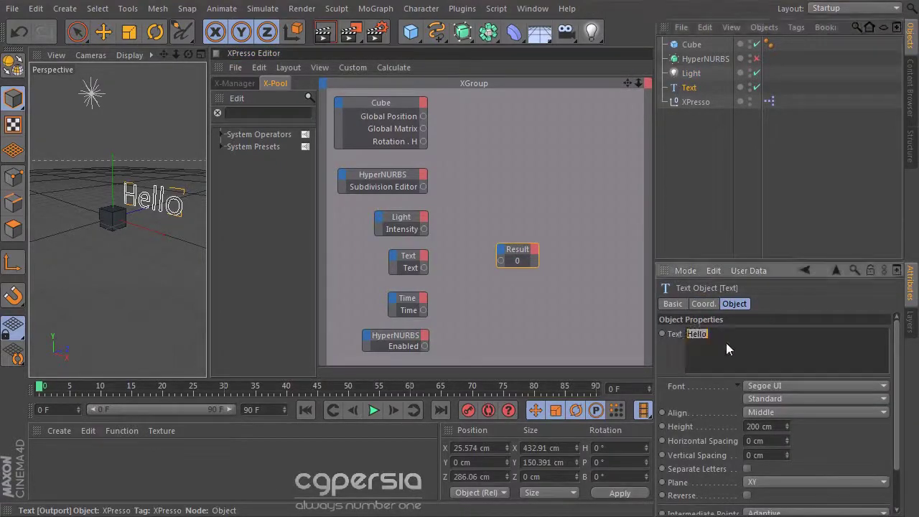
left_click(515, 261)
left_click(739, 334)
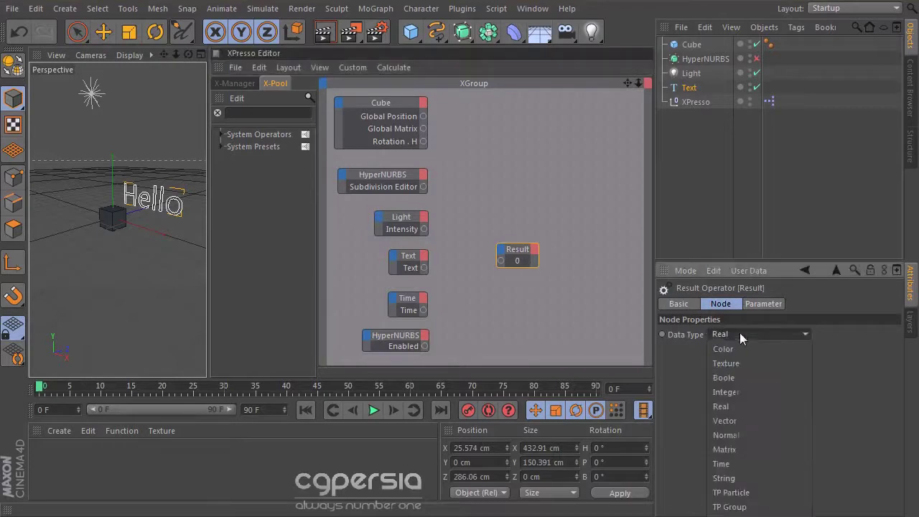
left_click(728, 478)
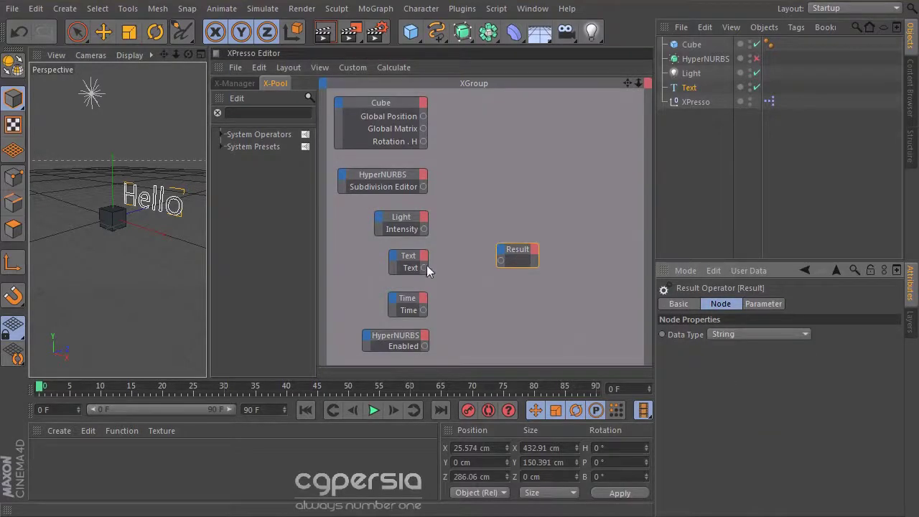
left_click_drag(423, 267, 501, 261)
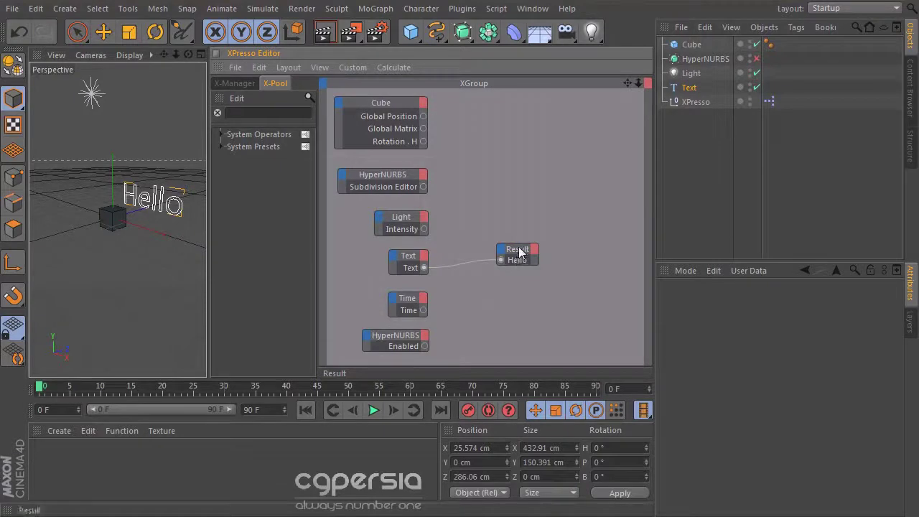
Edit the Text object's text to 'Hello there' so Result shows it.
left_click_drag(516, 266, 507, 269)
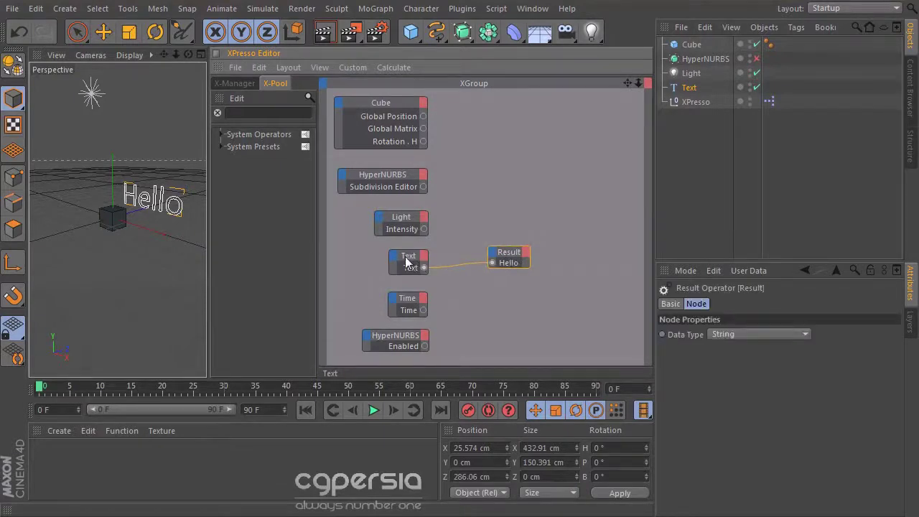
left_click(690, 88)
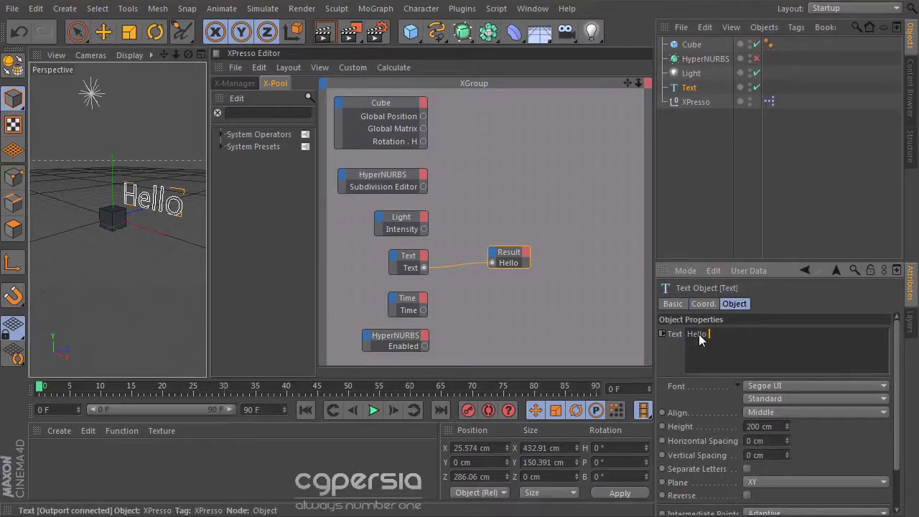
type("there")
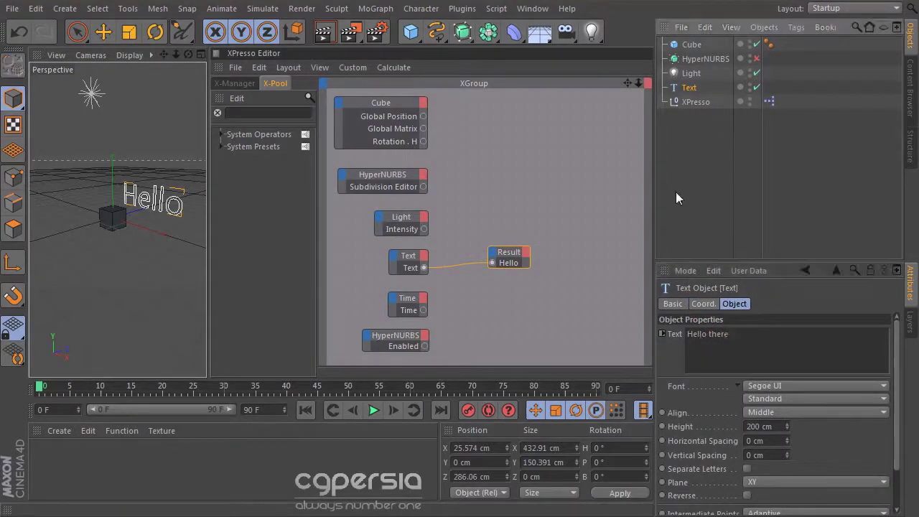
left_click(676, 191)
left_click(521, 272)
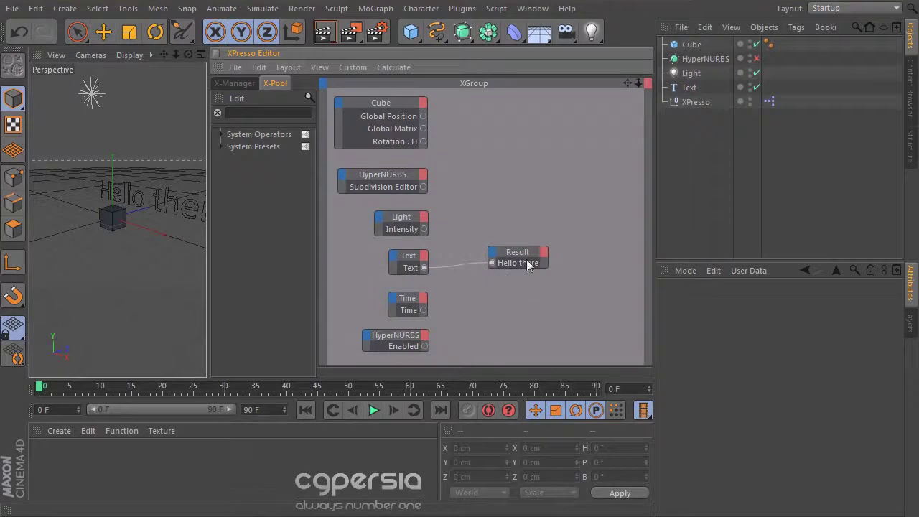
mouse_move(532, 256)
left_mouse_down()
mouse_move(517, 257)
mouse_move(541, 259)
left_mouse_up()
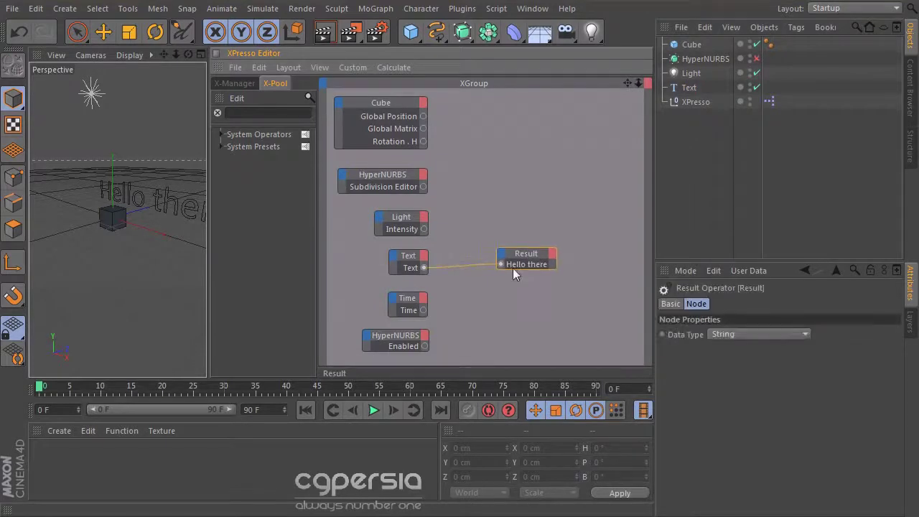
Delete the Text wire, set Result to Time, and wire the Time node's output into it.
left_click(440, 267)
key("Delete")
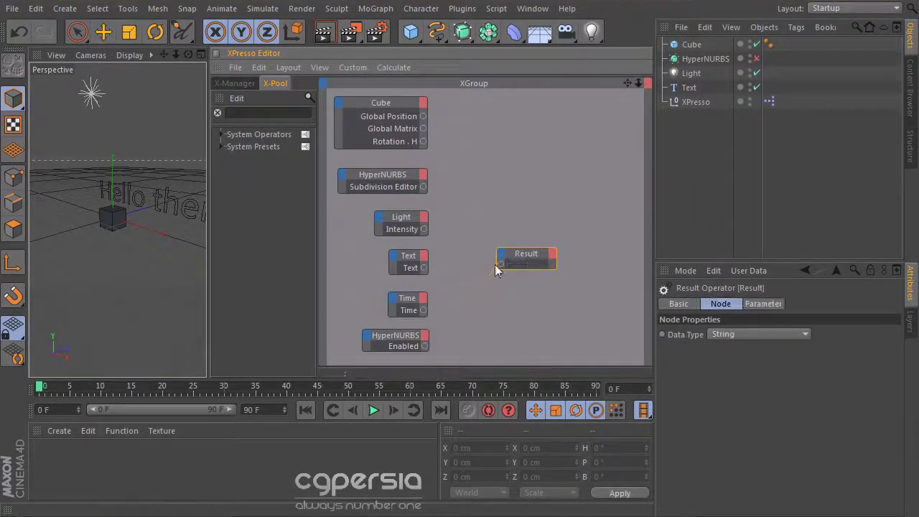
left_click_drag(527, 266, 521, 289)
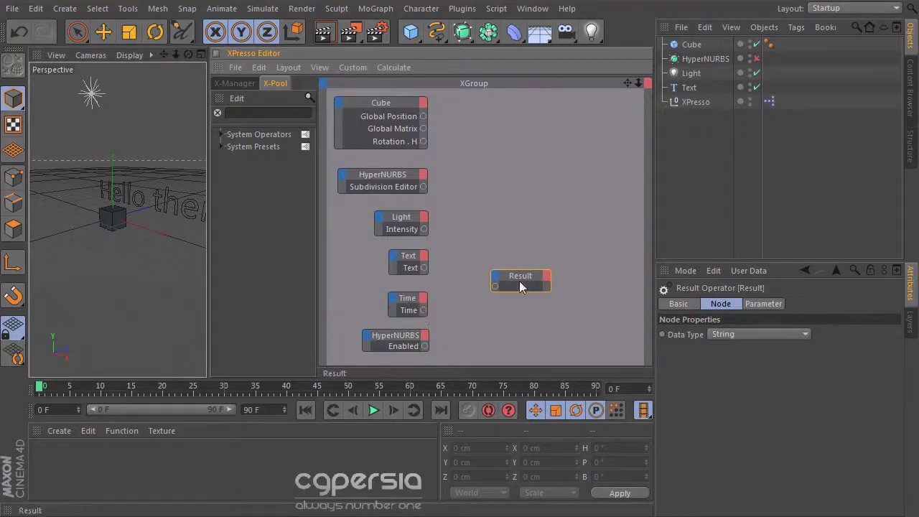
left_click_drag(520, 278, 506, 286)
left_click(747, 334)
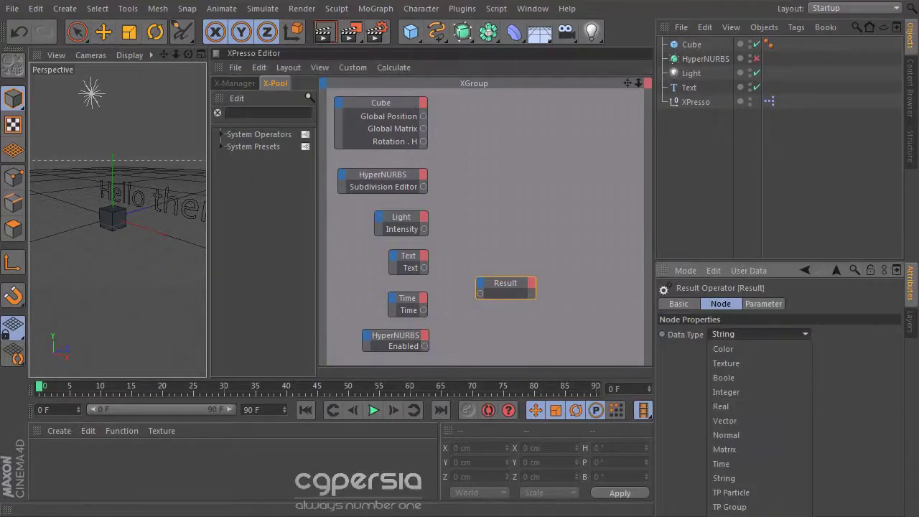
left_click(730, 464)
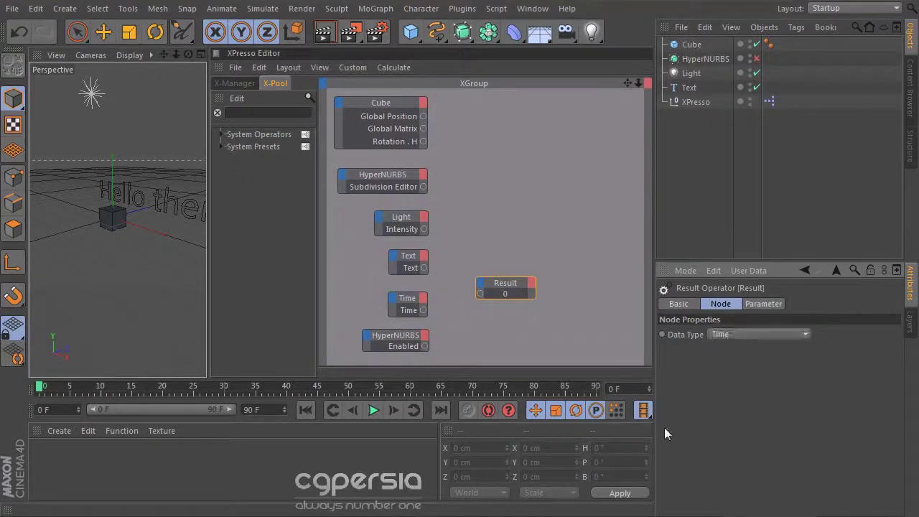
left_click(422, 308)
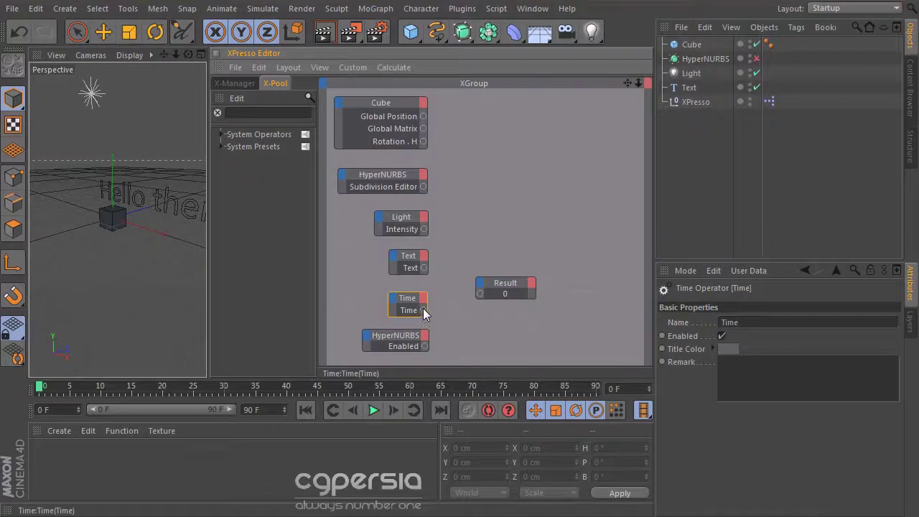
left_click_drag(480, 293, 479, 293)
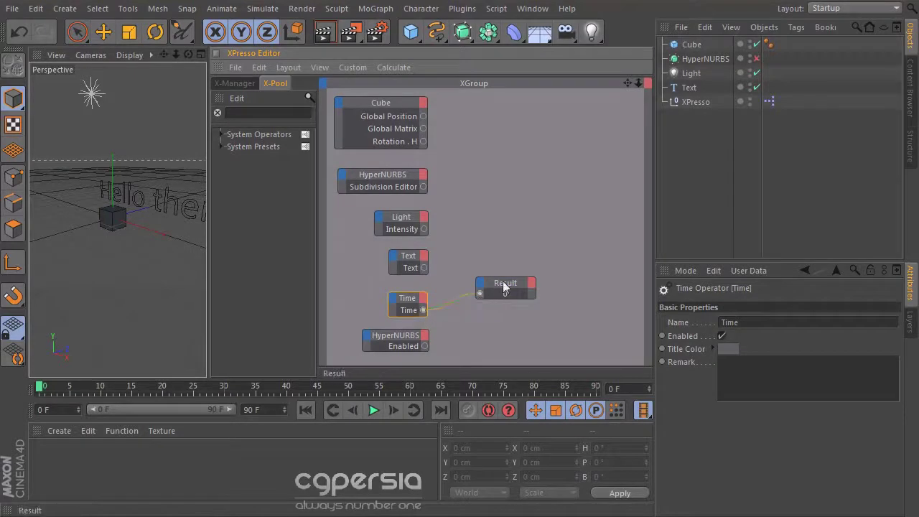
Play the animation and stop at frame 82, where Result reads 2.733.
left_click(373, 410)
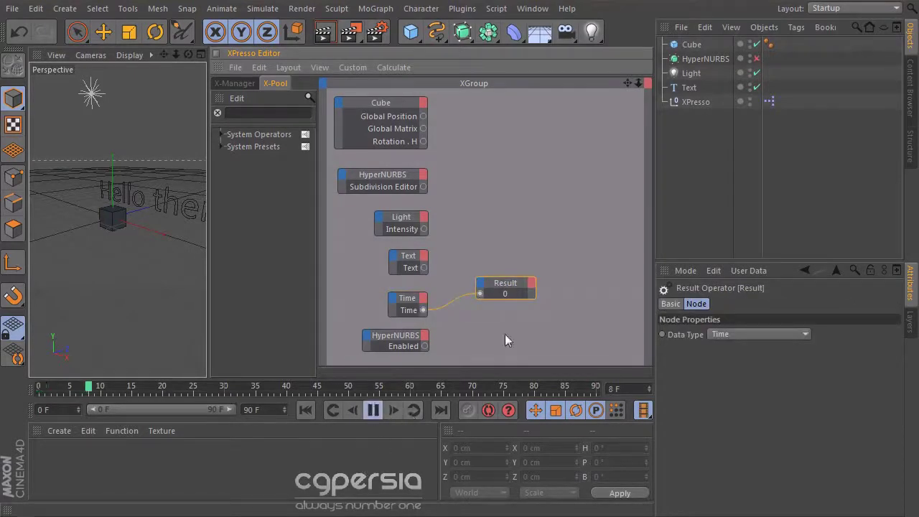
left_click(373, 411)
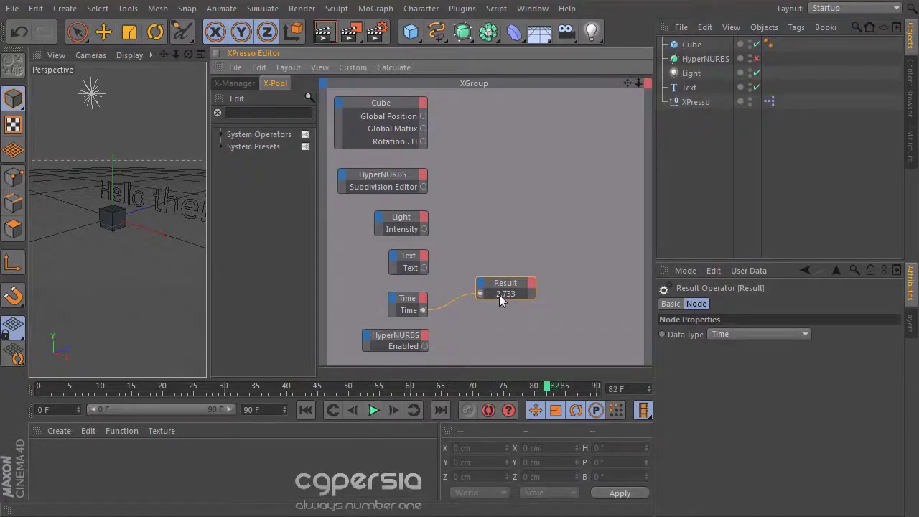
left_click_drag(504, 298, 505, 305)
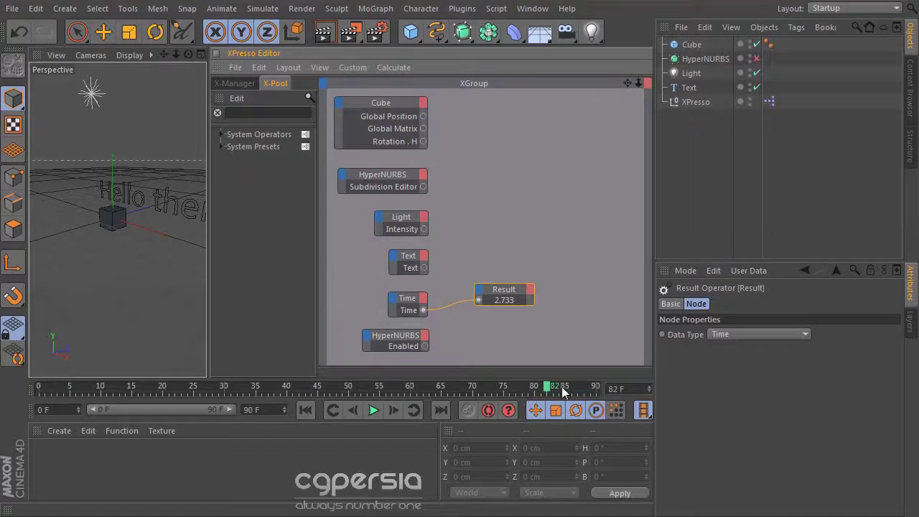
left_click_drag(514, 290, 517, 287)
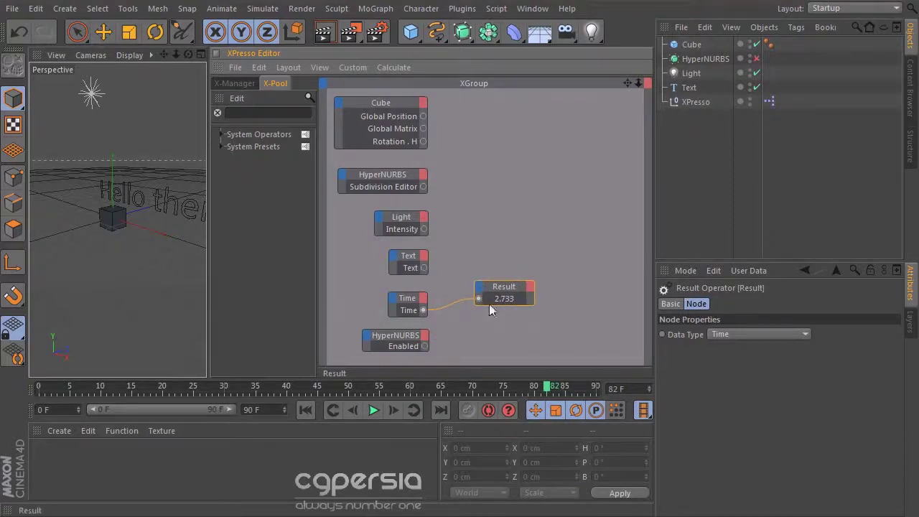
Enable Animation Refresh, replay from frame 0, and stop at frame 83 with Result reading 2.767.
left_click(393, 67)
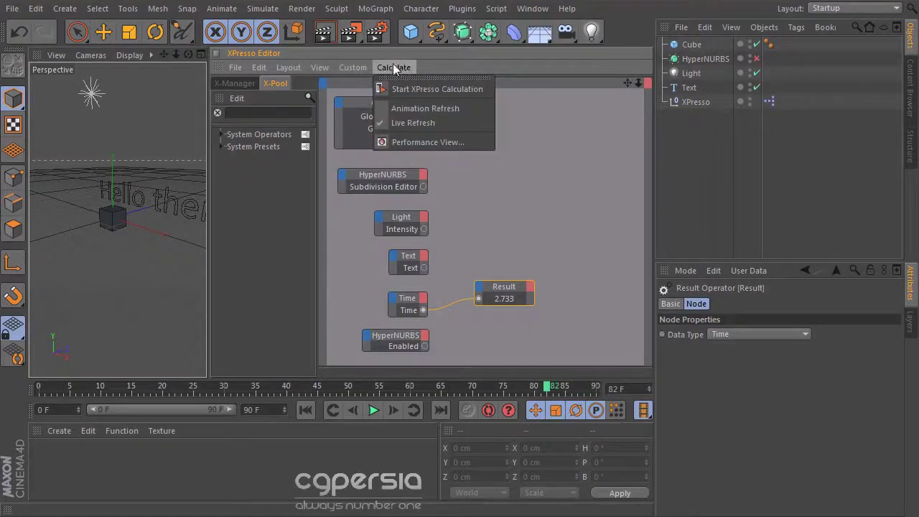
left_click(418, 107)
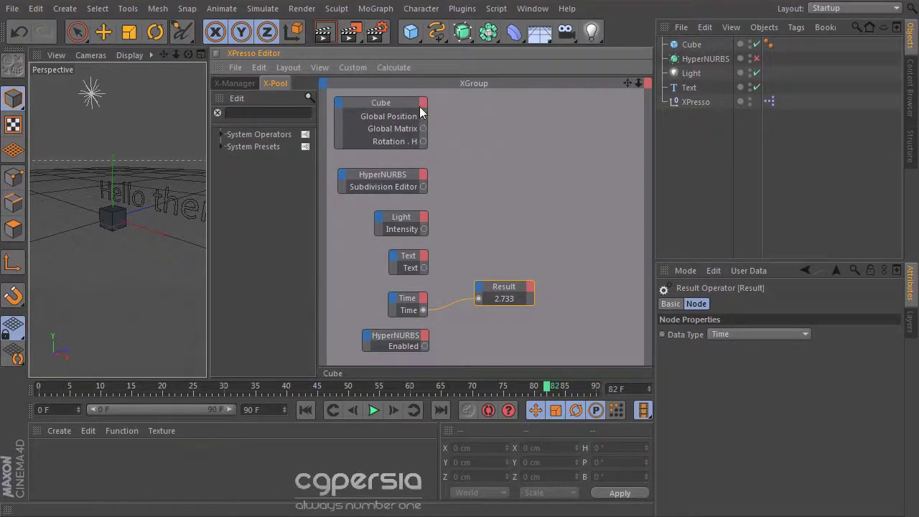
left_click(308, 411)
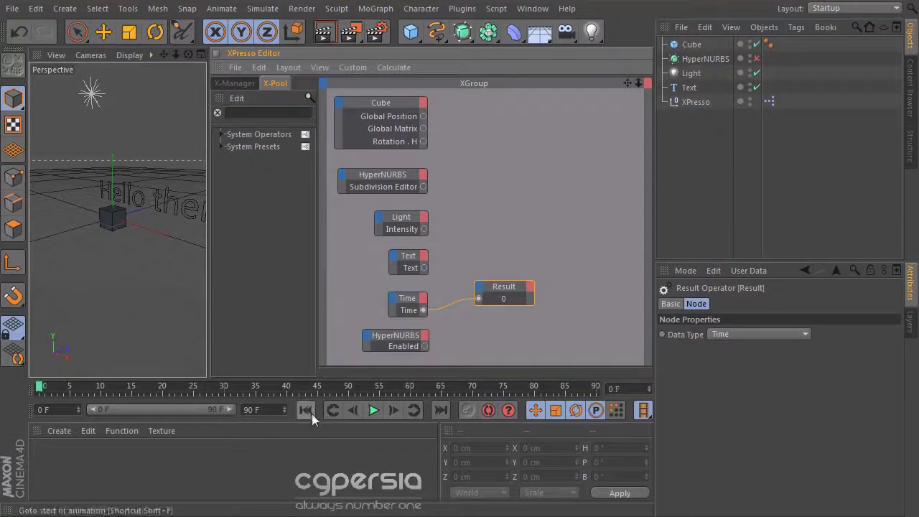
left_click(374, 410)
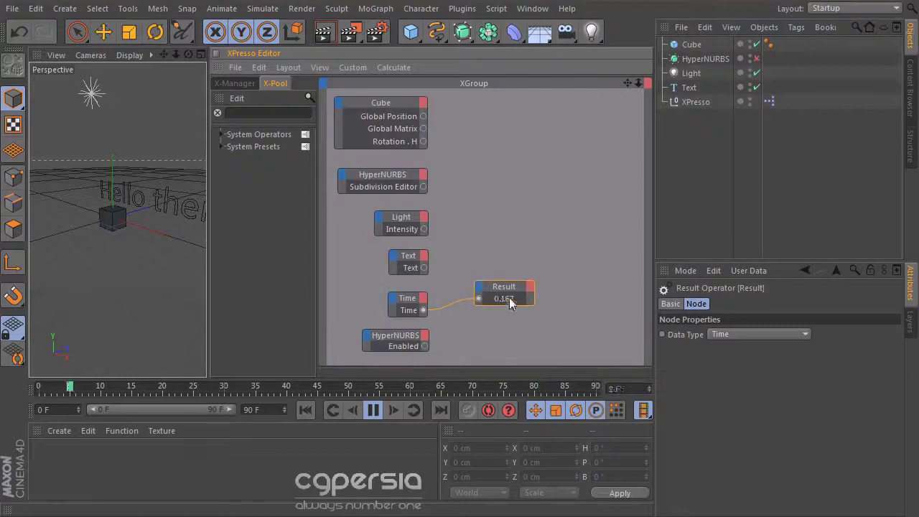
left_click(372, 411)
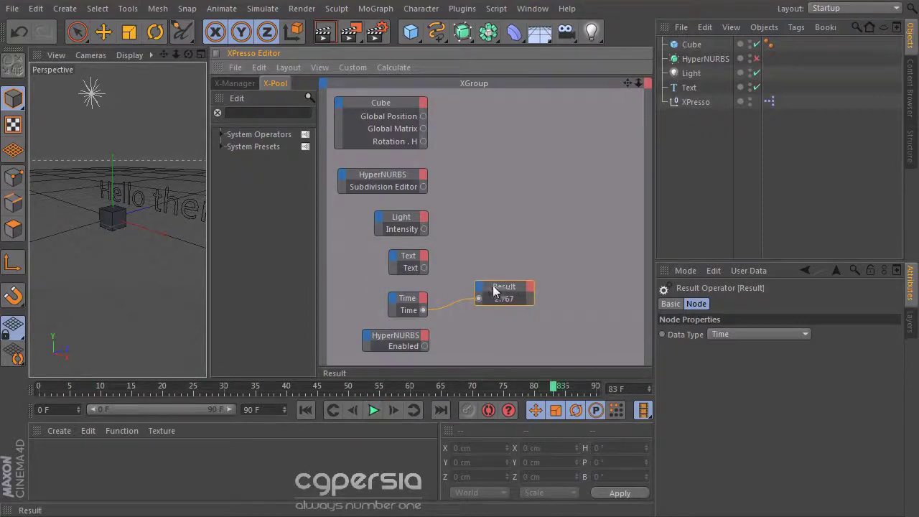
Switch Result to the Real data type and play, stopping at frame 56.
left_click(725, 333)
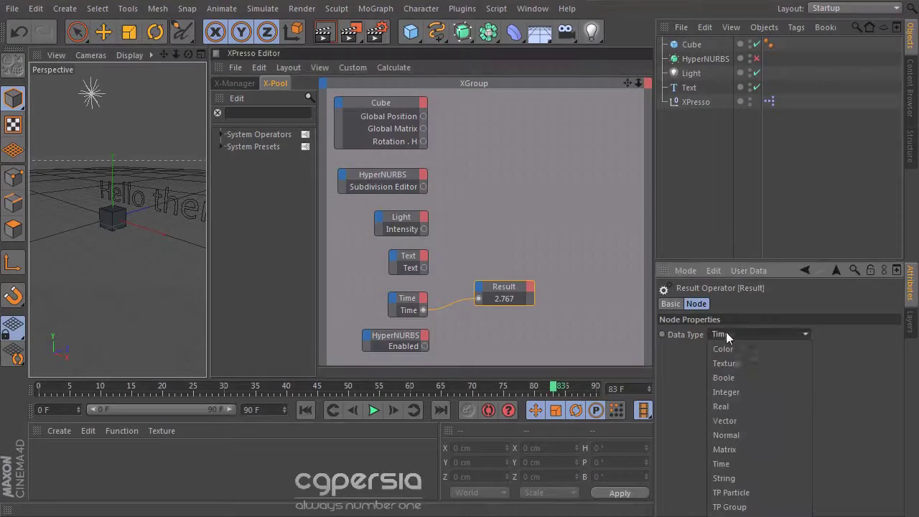
left_click(732, 412)
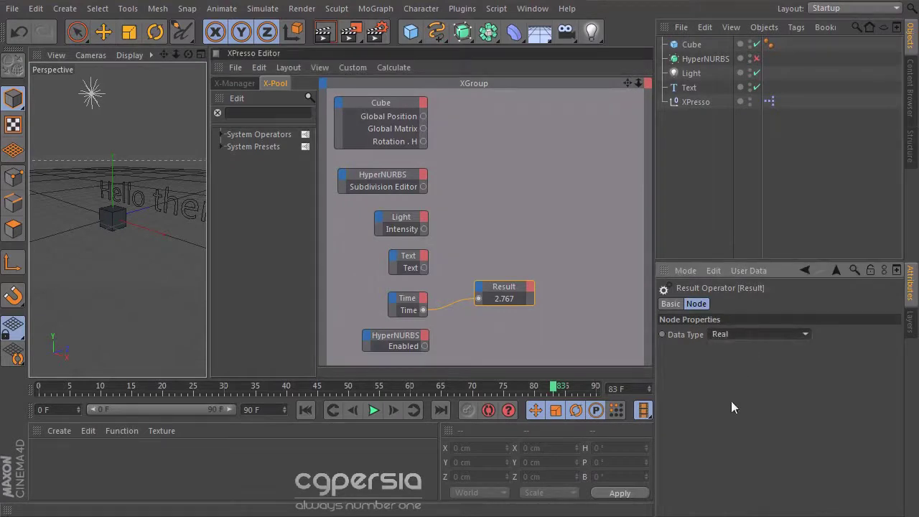
left_click(372, 411)
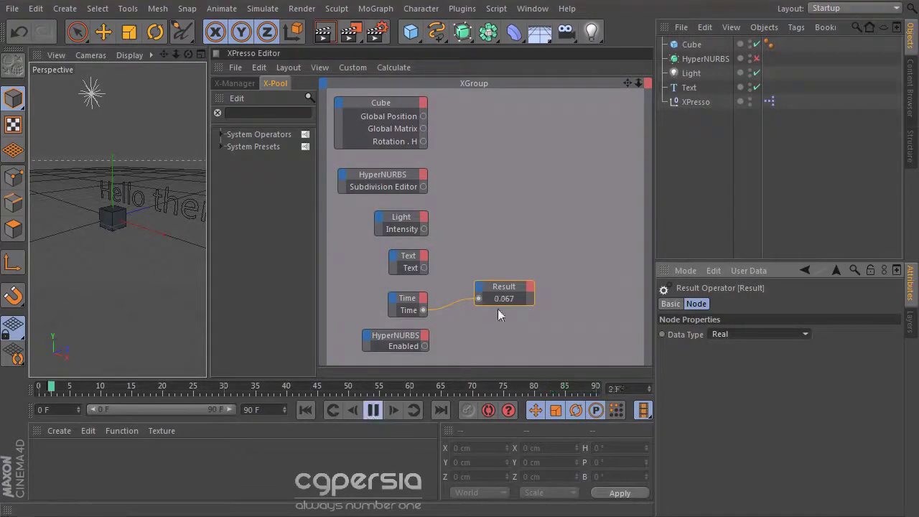
left_click(374, 410)
Switch Result to Integer, rewind to frame 0, and play to see whole-number time values.
left_click(768, 335)
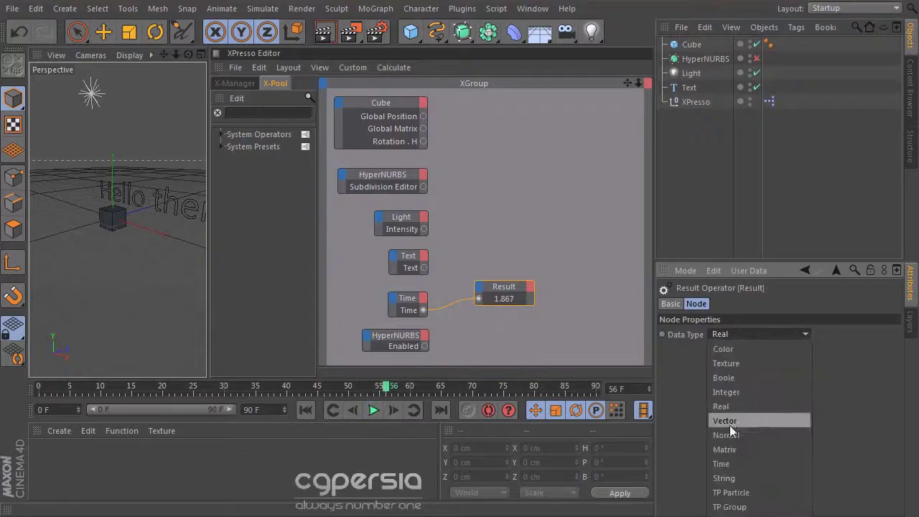
left_click(733, 390)
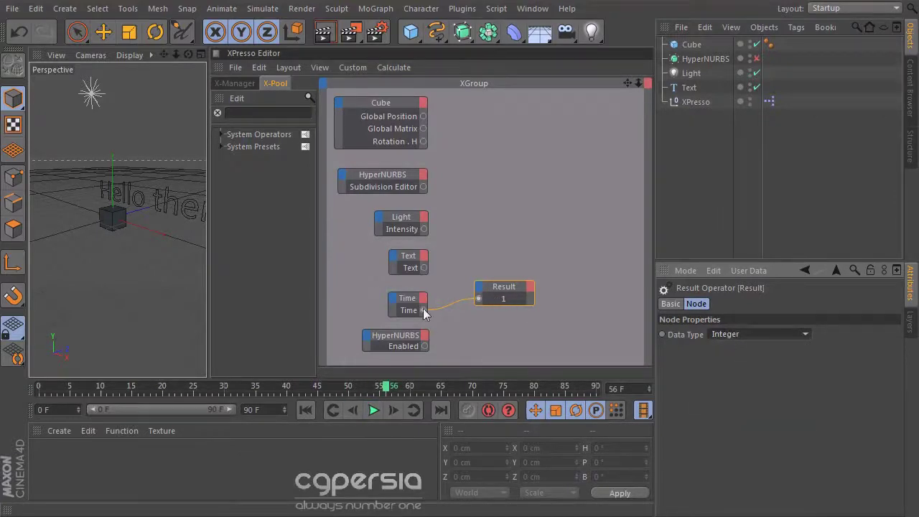
left_click(305, 410)
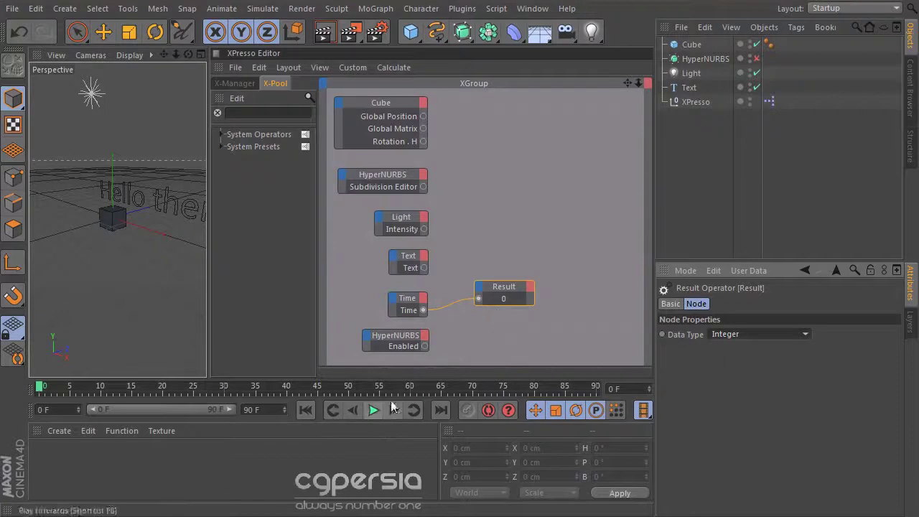
left_click(374, 410)
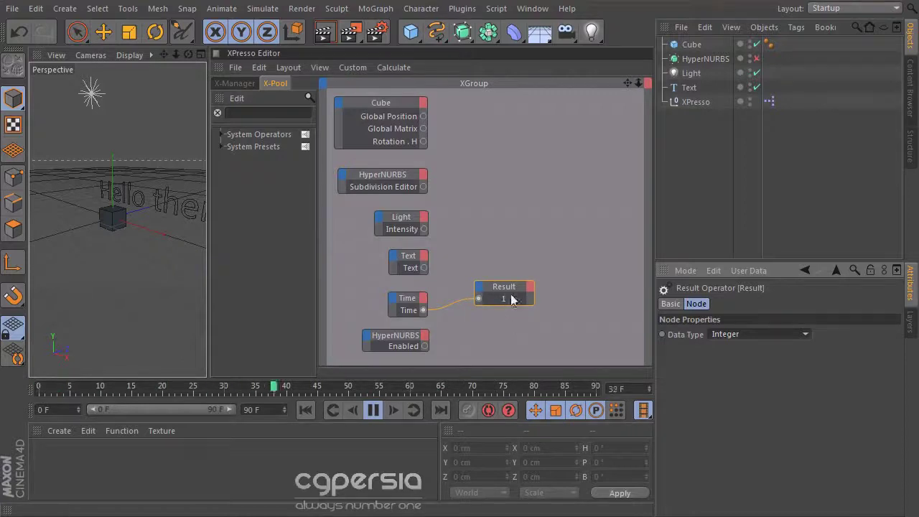
Stop playback at frame 81 and disconnect the Time output from the Result node.
left_click(373, 409)
left_click_drag(478, 298, 434, 311)
left_click_drag(514, 289, 524, 305)
left_click(413, 337)
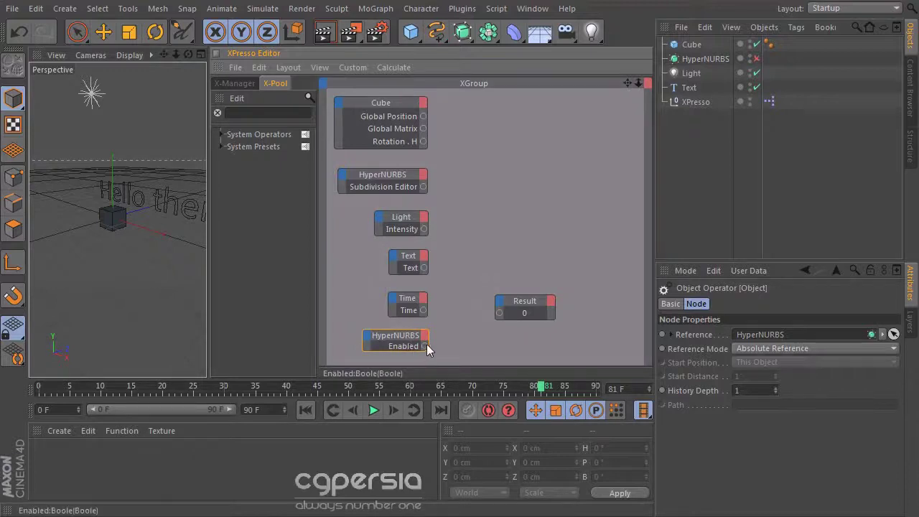
left_click(535, 308)
left_click(392, 346)
left_click_drag(523, 302, 530, 309)
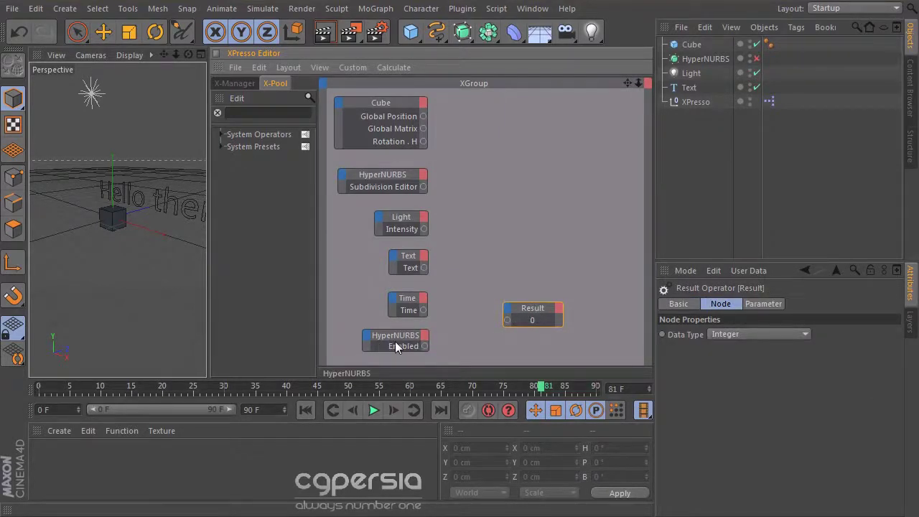
Set Result to Boole, wire HyperNURBS Enabled into it, and switch the HyperNURBS object on.
left_click(700, 59)
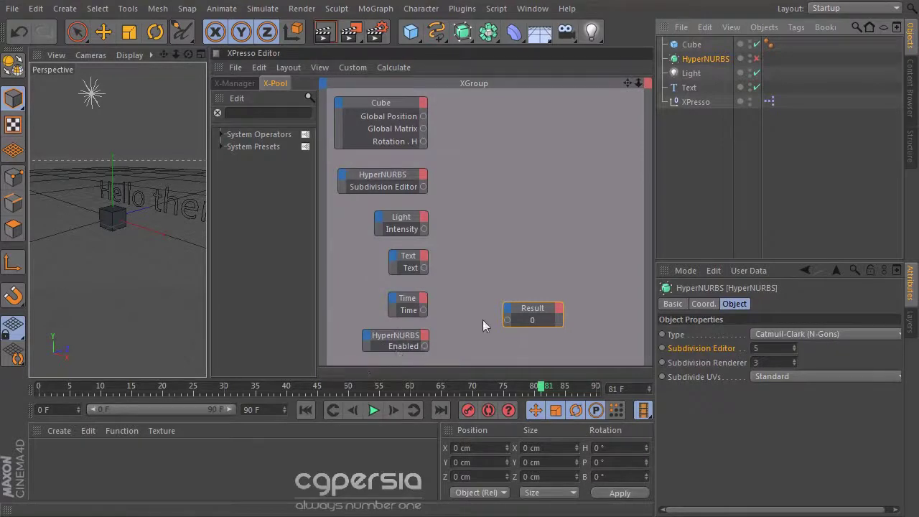
left_click(535, 308)
left_click(788, 333)
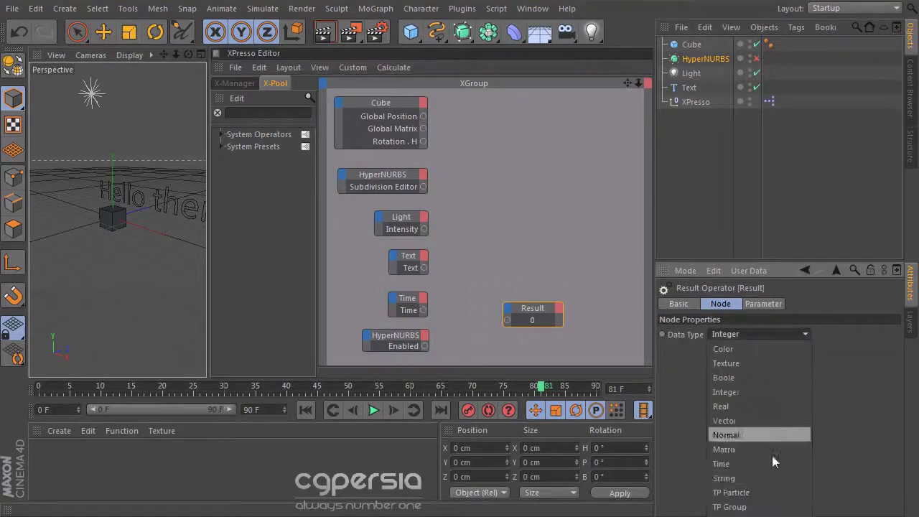
left_click(725, 377)
left_click_drag(533, 309, 521, 322)
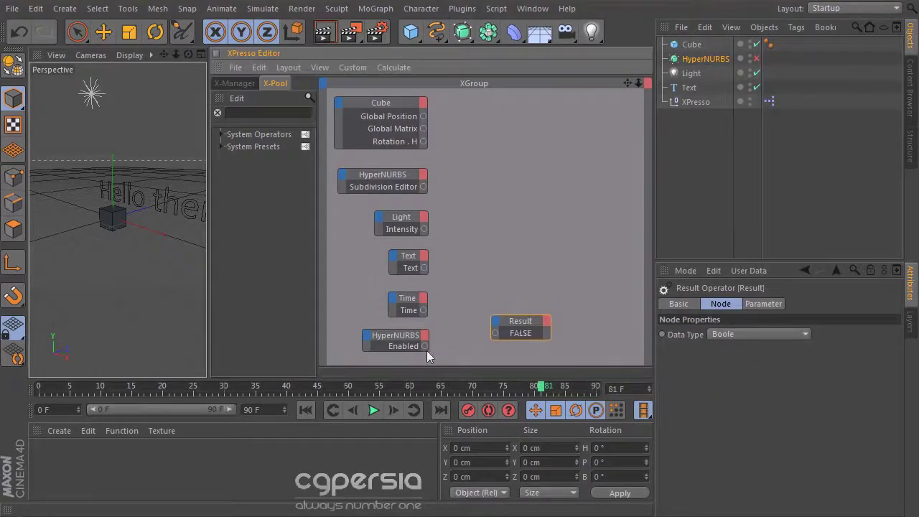
left_click_drag(424, 346, 495, 333)
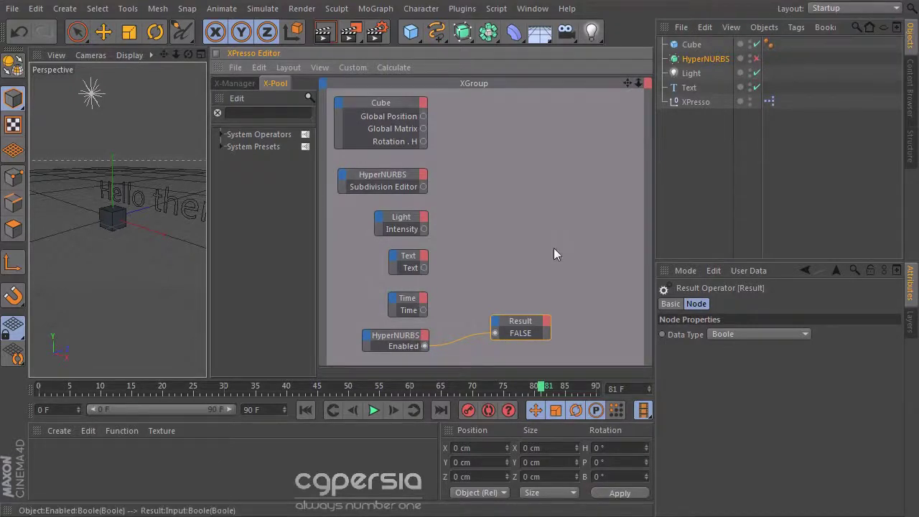
left_click(757, 59)
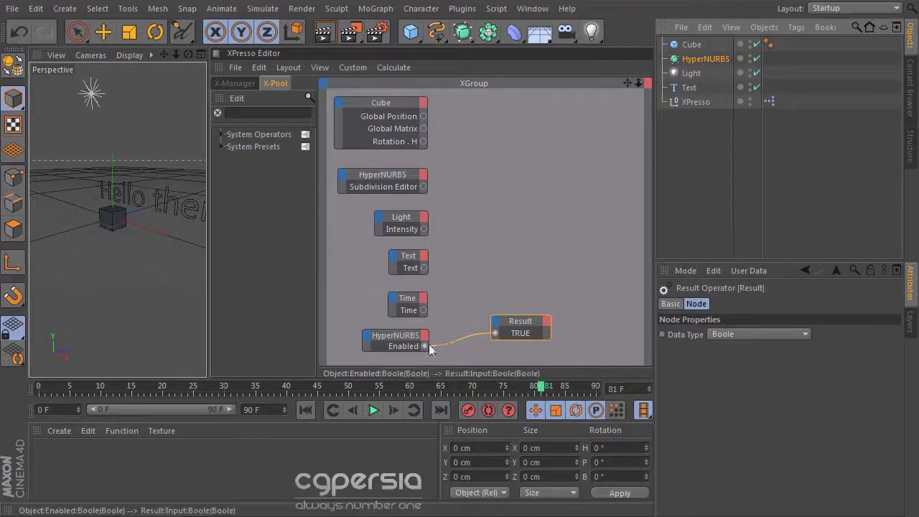
Delete the Enabled wire and the Result node from the XGroup.
mouse_move(526, 323)
left_mouse_down()
mouse_move(549, 327)
mouse_move(537, 335)
left_mouse_up()
left_click(550, 328)
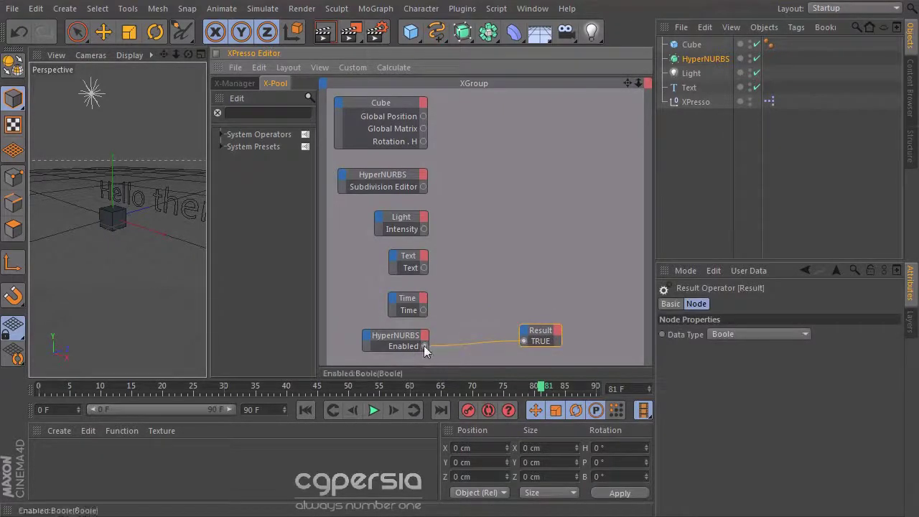
key("Delete")
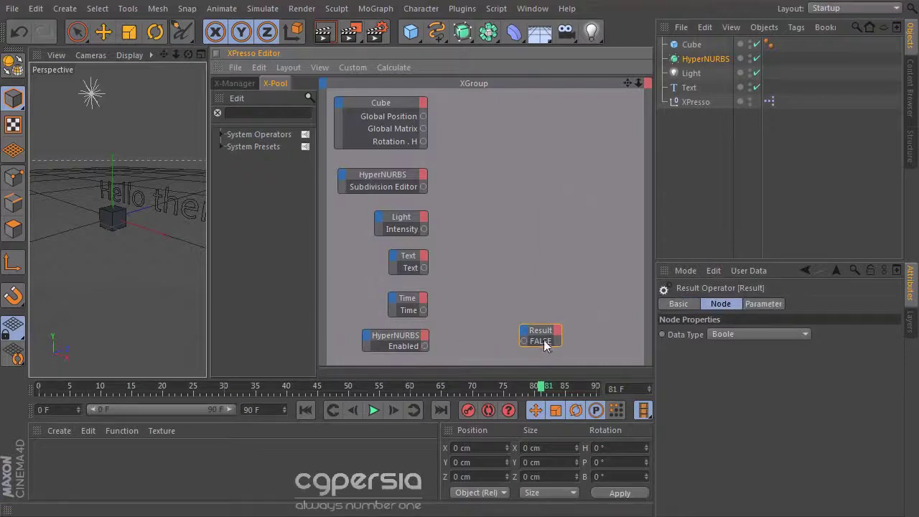
left_click_drag(543, 339, 547, 201)
key("Delete")
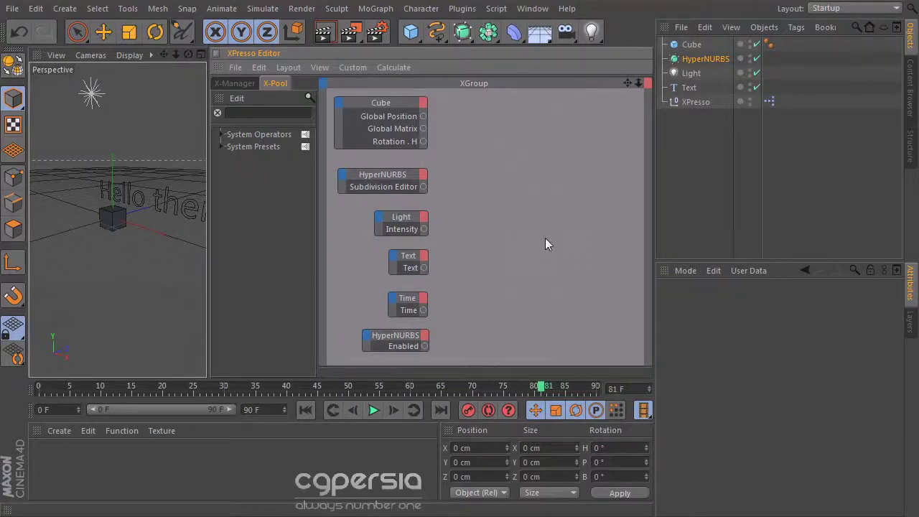